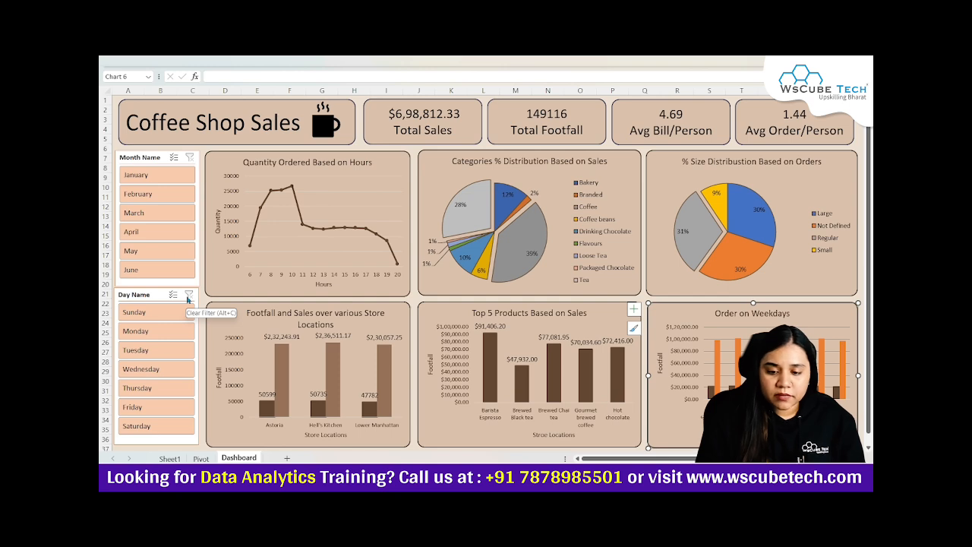
{"action": "left_click", "coordinate": [414, 447]}
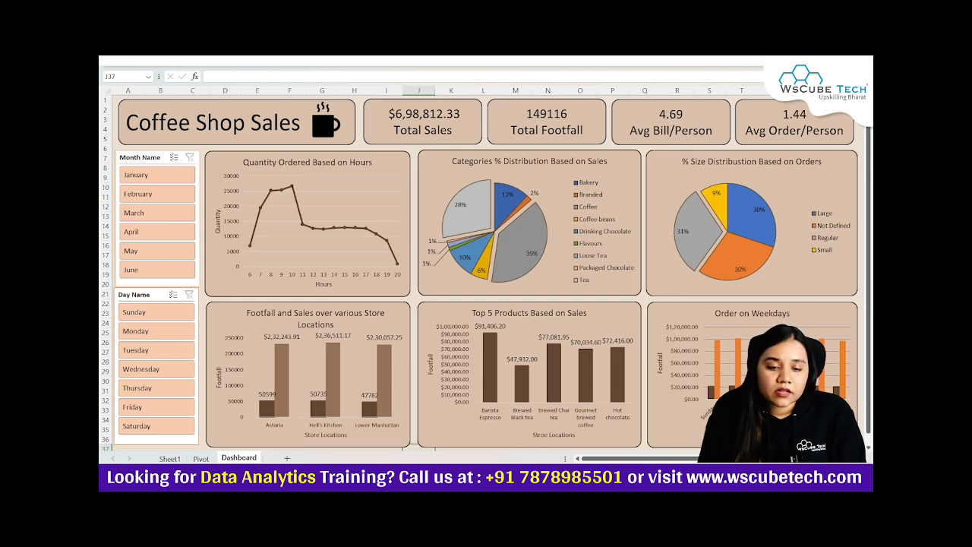
{"action": "left_click", "coordinate": [562, 61]}
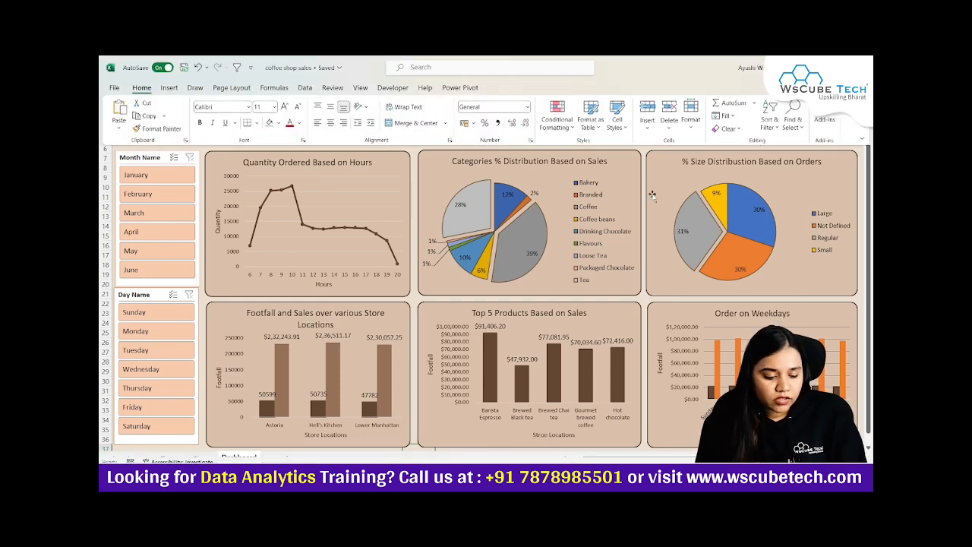
Select all charts, slicers and shapes on the Dashboard sheet and check their positioning and Locked properties
{"action": "double_click", "coordinate": [827, 187]}
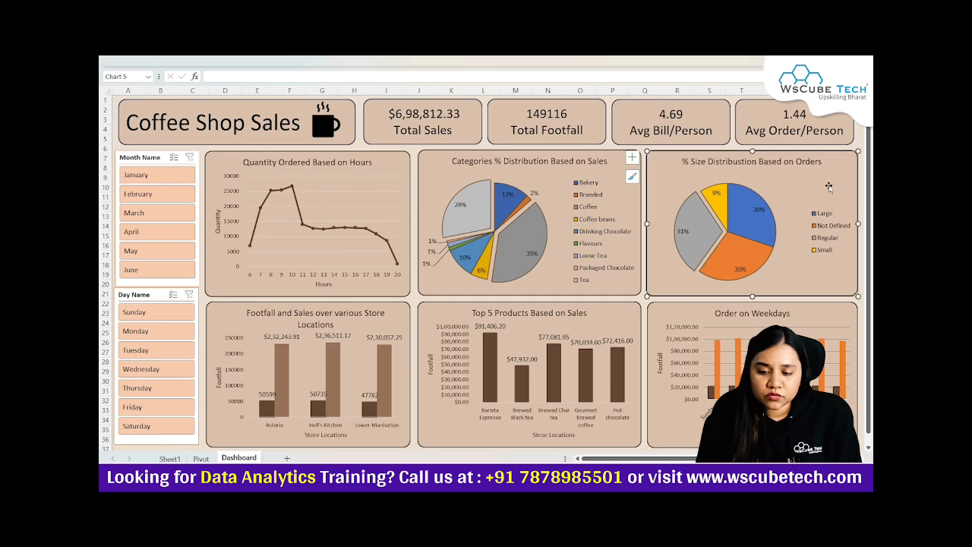
{"action": "left_click", "coordinate": [786, 132]}
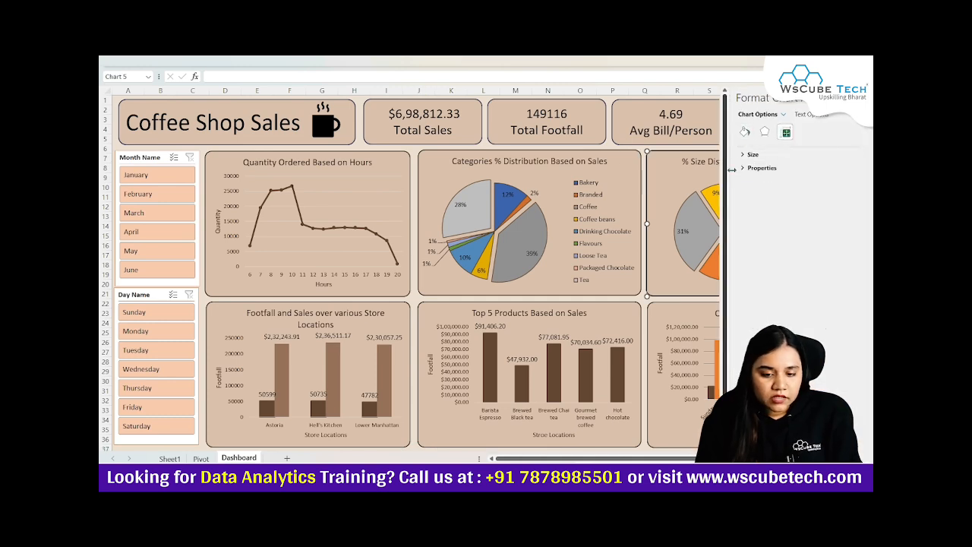
{"action": "left_click", "coordinate": [862, 98]}
{"action": "key", "text": "ctrl+a"}
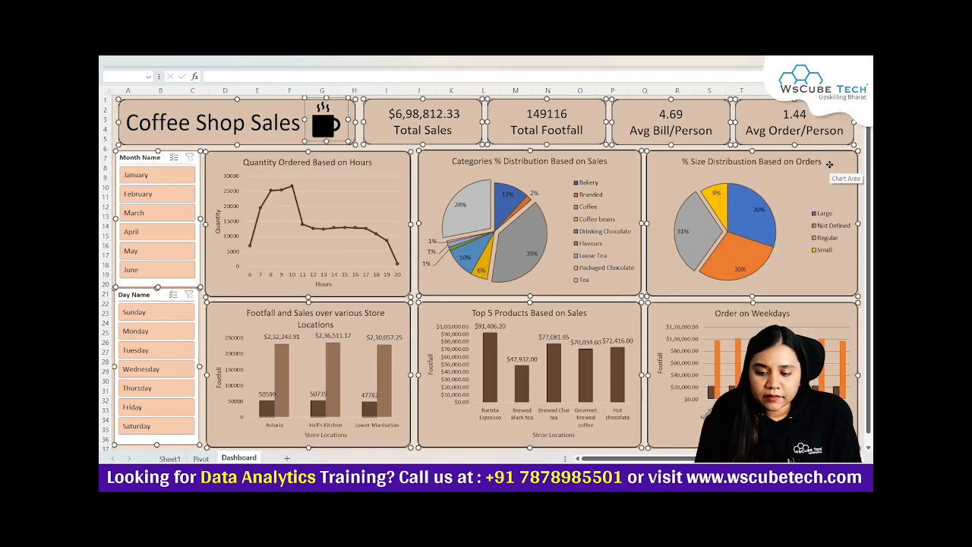
{"action": "key", "text": "ctrl+1"}
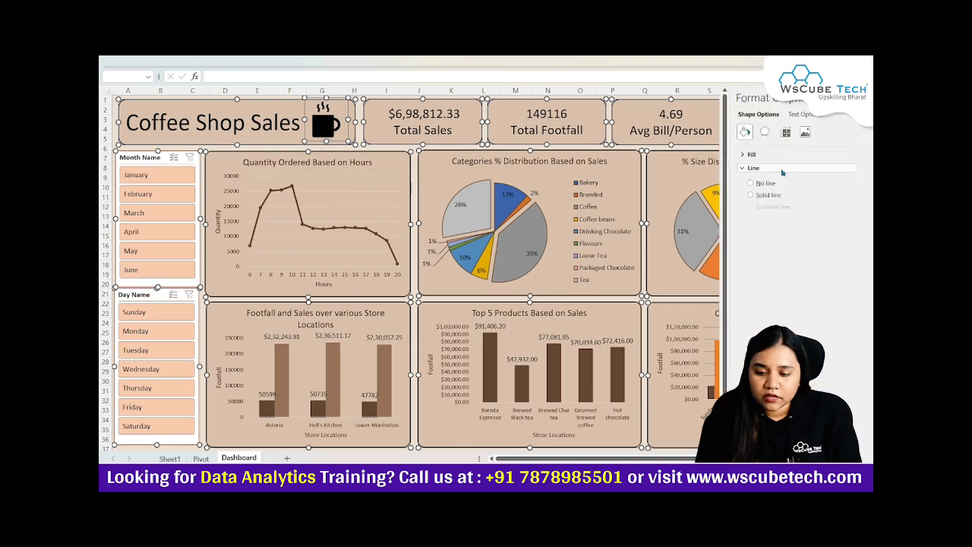
{"action": "left_click", "coordinate": [787, 132]}
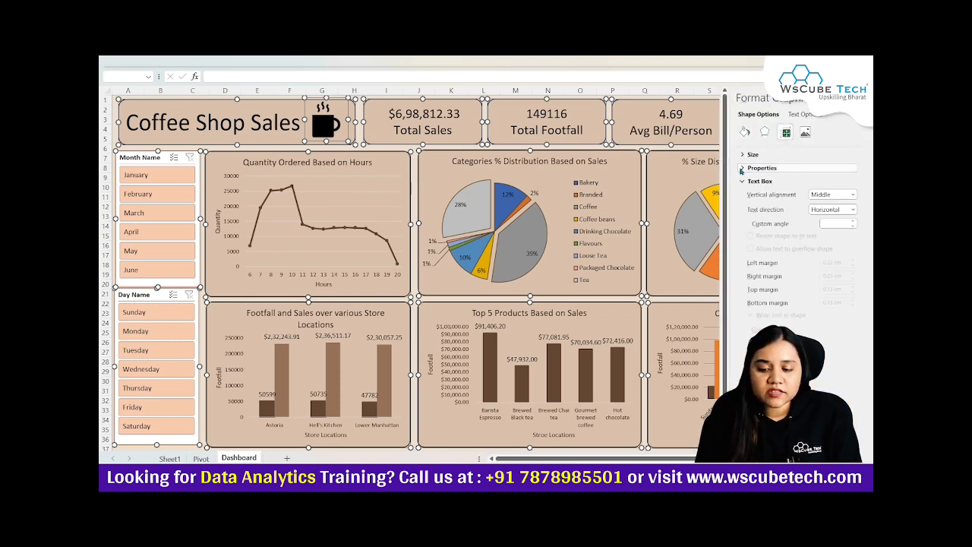
{"action": "left_click", "coordinate": [742, 168]}
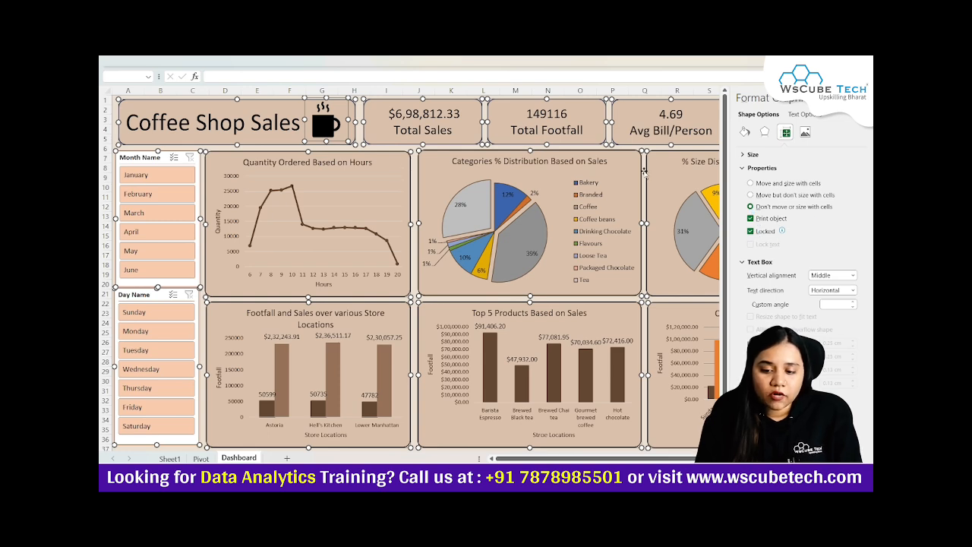
{"action": "left_click", "coordinate": [859, 98]}
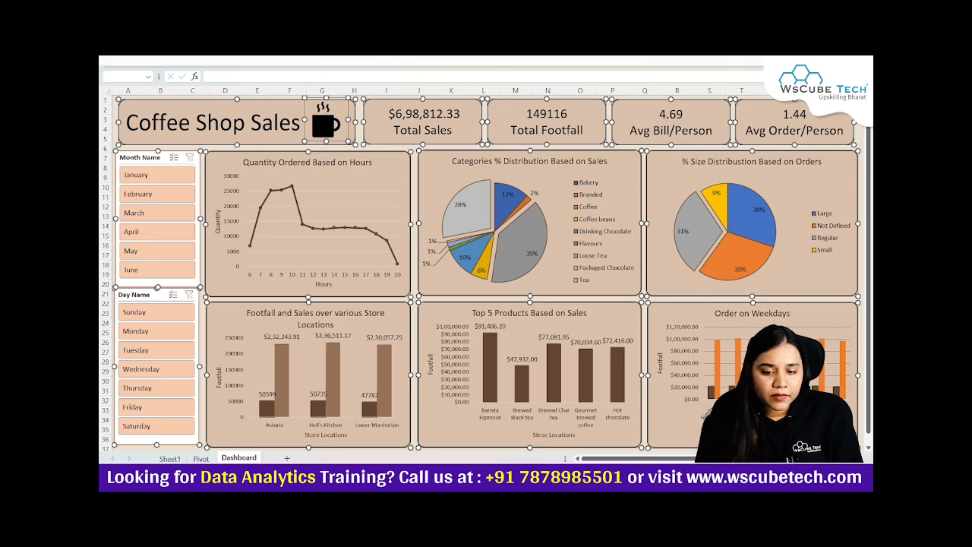
Protect the Dashboard sheet with a password, keeping only selection of locked and unlocked cells allowed, and re-enter the password to confirm
{"action": "left_click", "coordinate": [641, 59]}
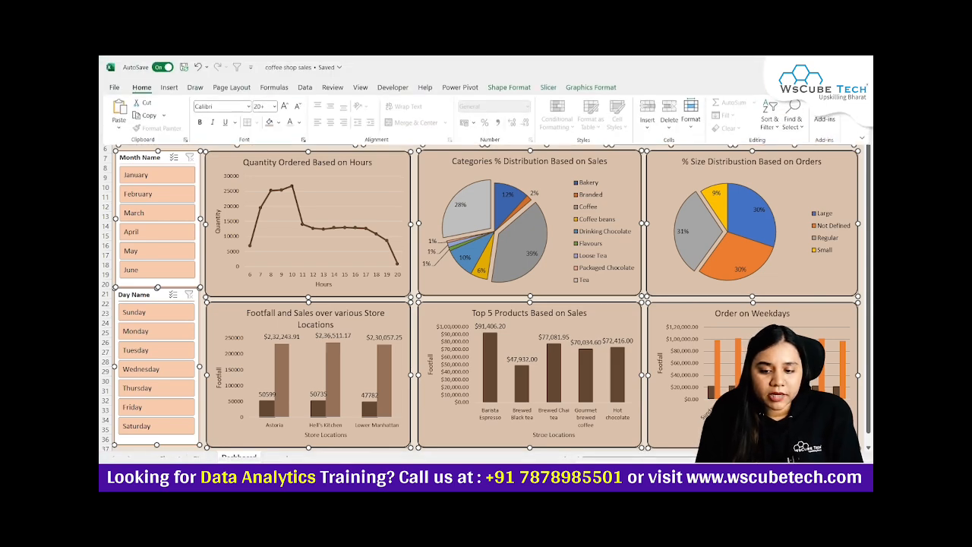
{"action": "left_click", "coordinate": [687, 114]}
{"action": "left_click", "coordinate": [714, 337]}
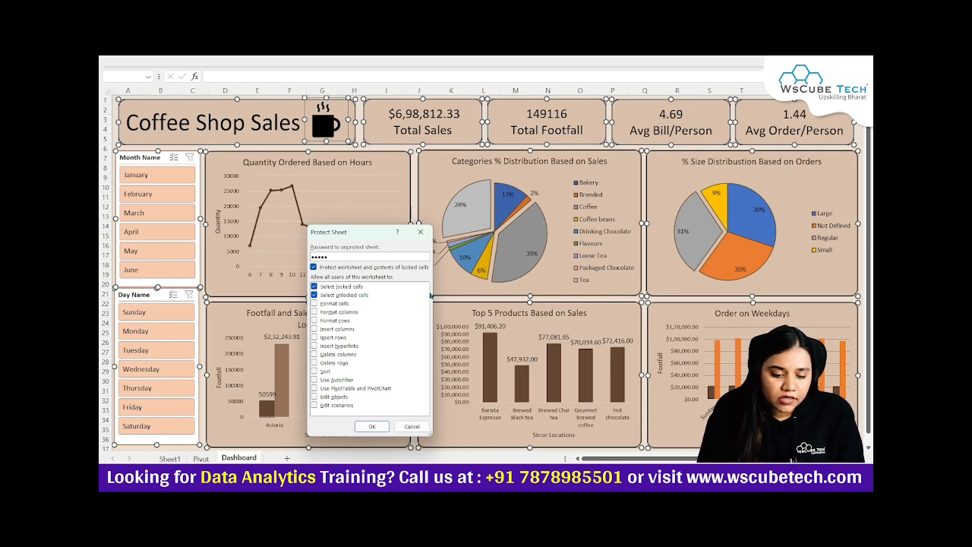
{"action": "left_click", "coordinate": [380, 426]}
{"action": "type", "text": "•••••"}
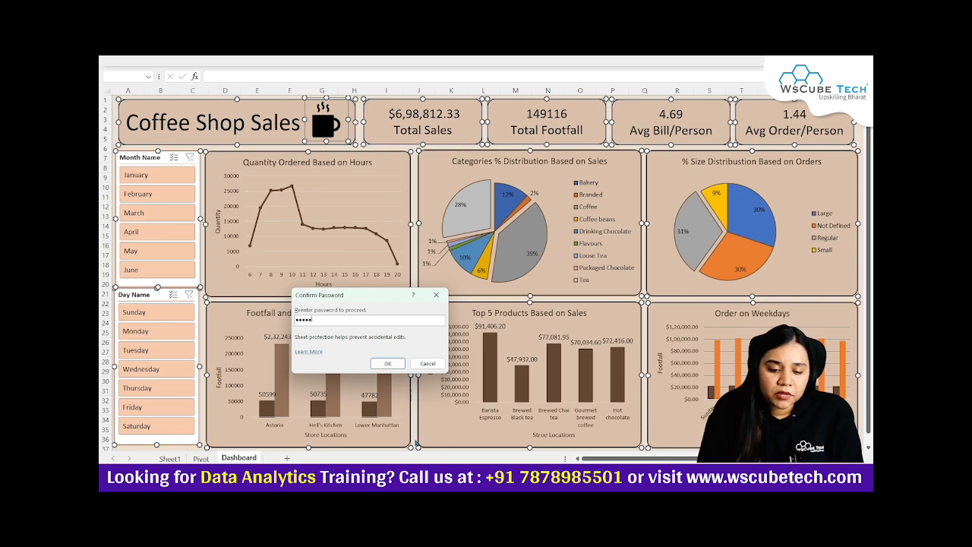
{"action": "left_click", "coordinate": [387, 363]}
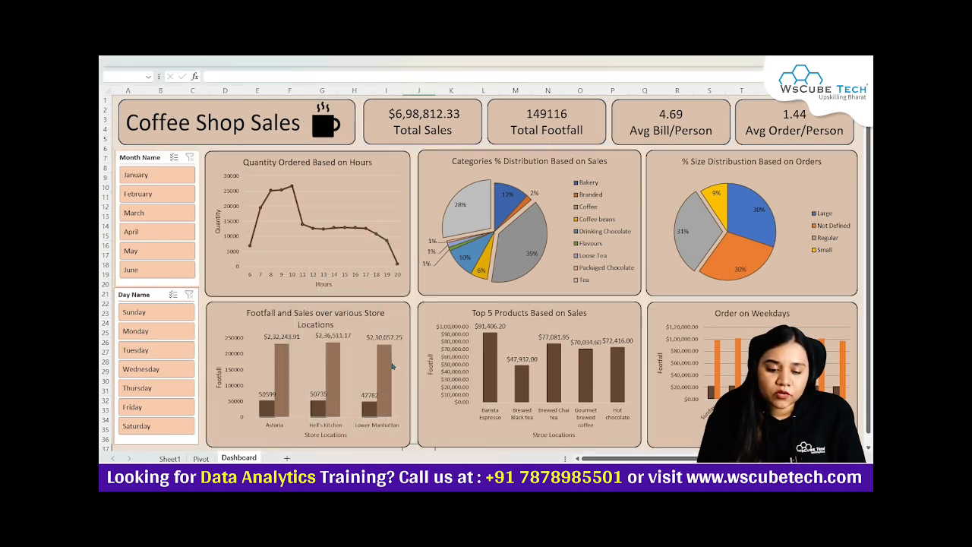
Unprotect the Dashboard sheet by entering its protection password
{"action": "left_click", "coordinate": [411, 297]}
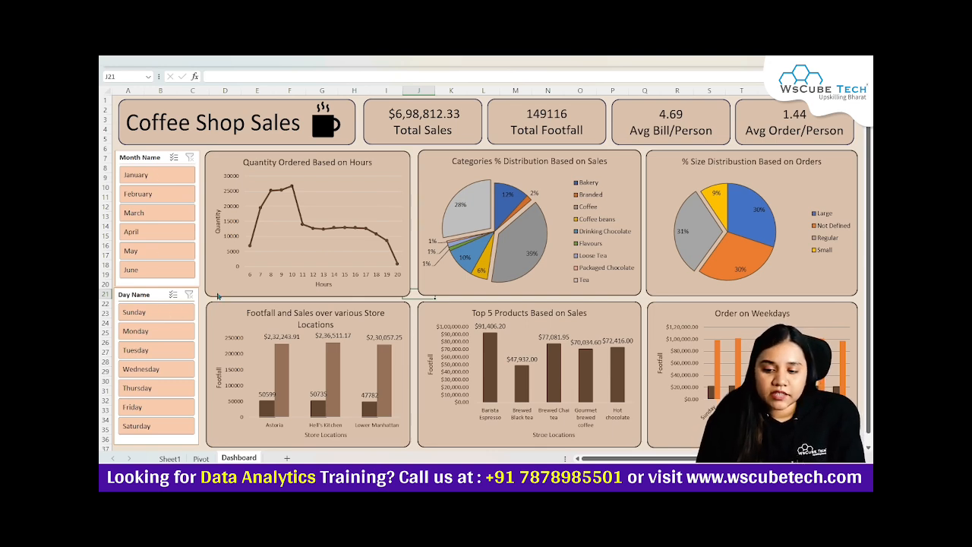
{"action": "left_click", "coordinate": [719, 68]}
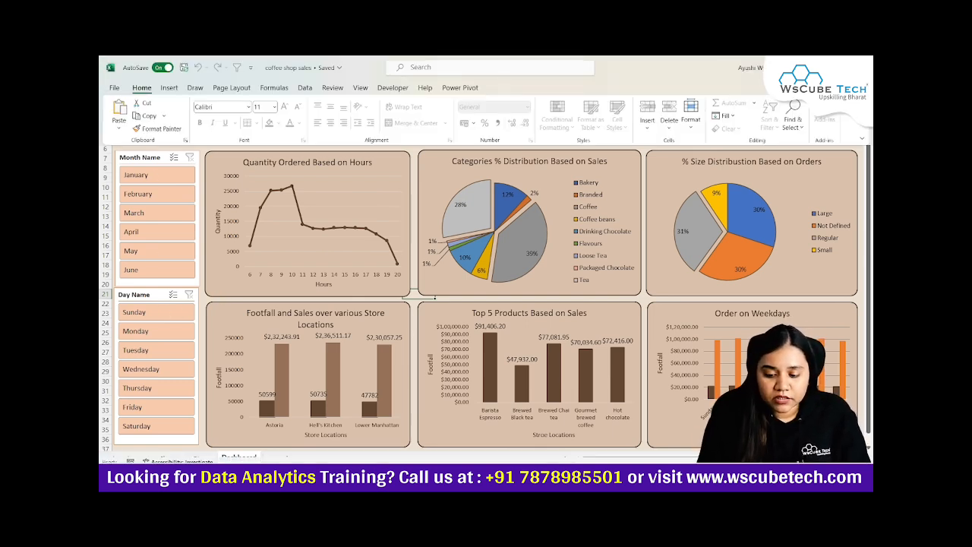
{"action": "left_click", "coordinate": [691, 126]}
{"action": "left_click", "coordinate": [711, 335]}
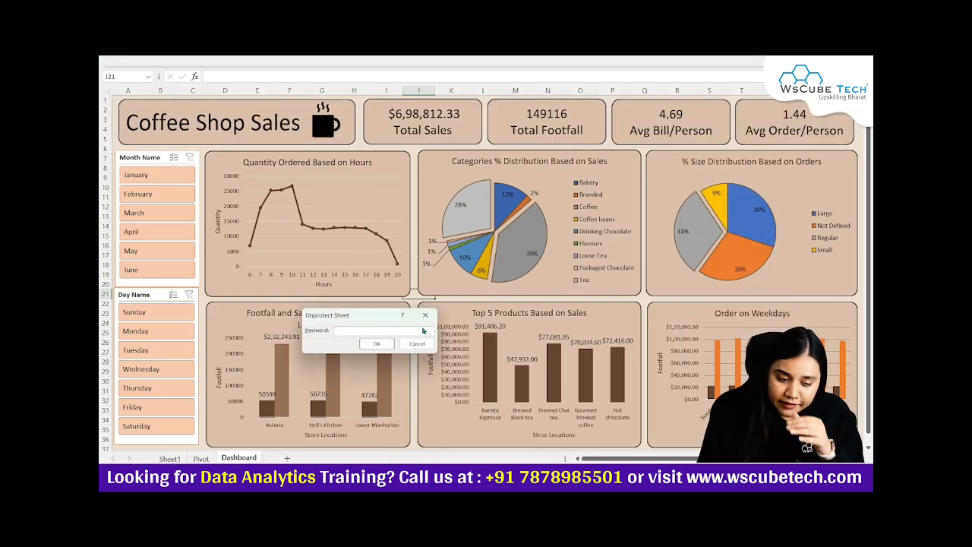
{"action": "left_click", "coordinate": [377, 343]}
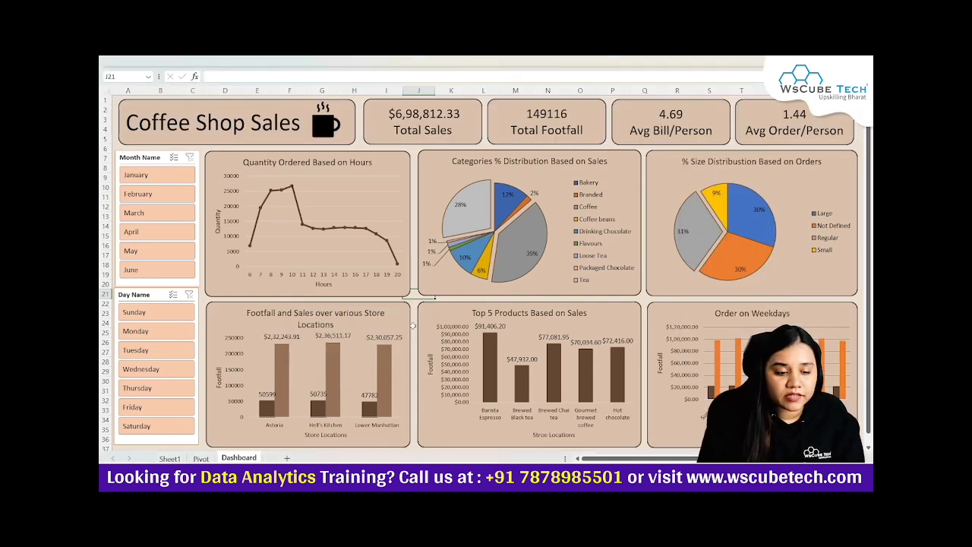
Turn off the Locked property for both the Month Name and Day Name slicers
{"action": "left_click", "coordinate": [151, 158]}
{"action": "left_click", "coordinate": [143, 295]}
{"action": "left_click", "coordinate": [159, 157], "text": "ctrl"}
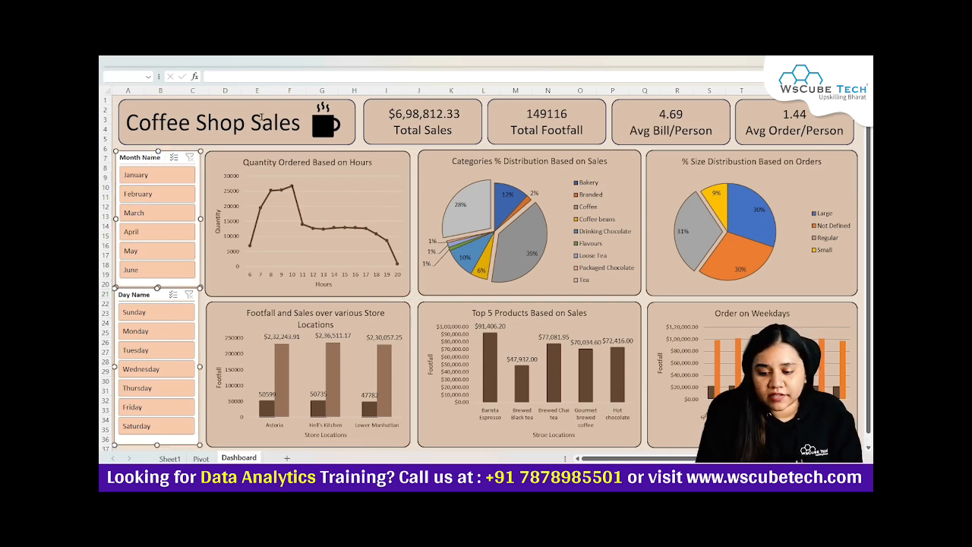
{"action": "key", "text": "ctrl+1"}
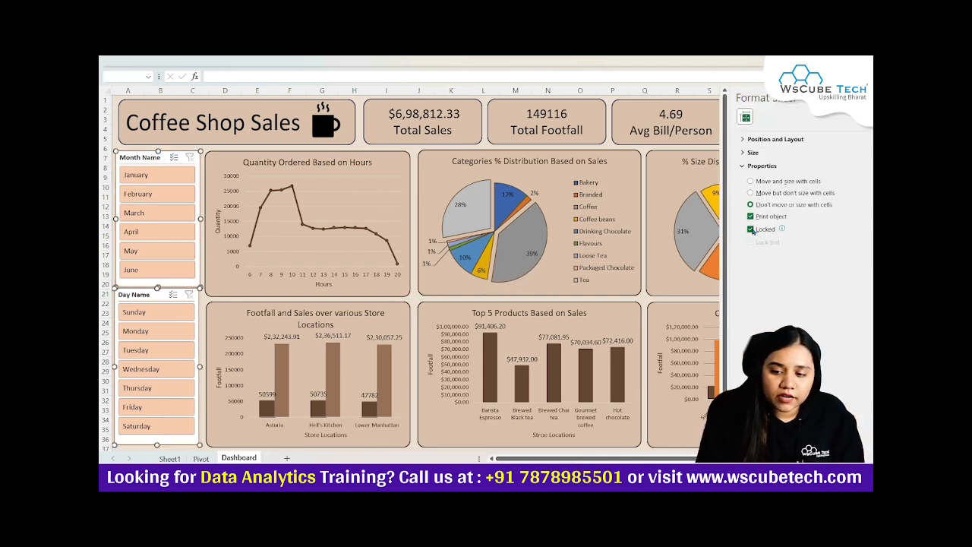
{"action": "left_click", "coordinate": [860, 98]}
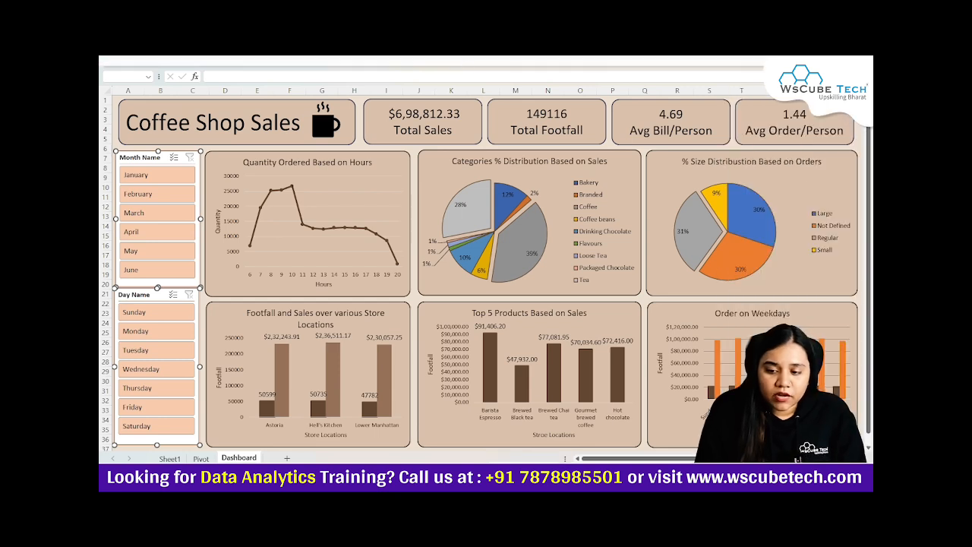
Protect the Dashboard sheet again with a password, keeping the default permissions, and confirm the password
{"action": "left_click", "coordinate": [813, 61]}
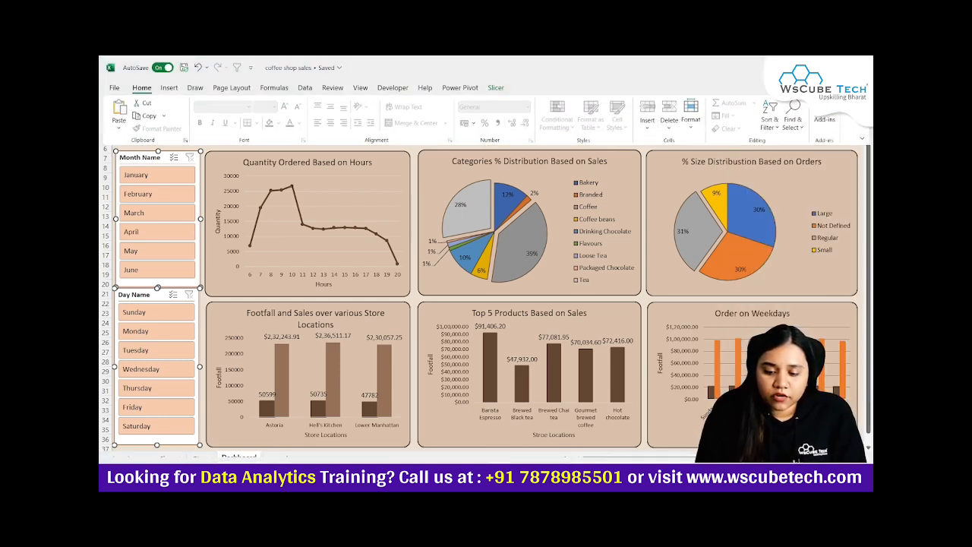
{"action": "left_click", "coordinate": [691, 122]}
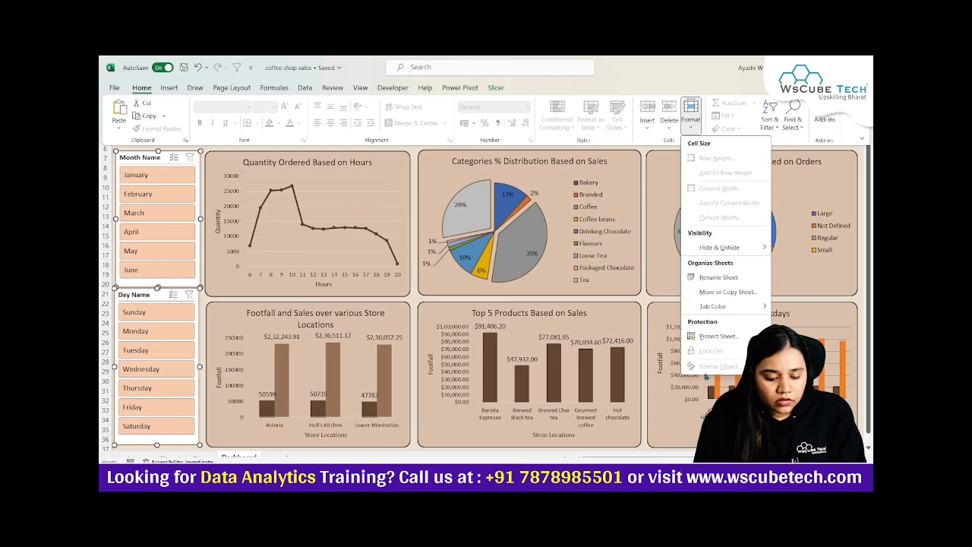
{"action": "left_click", "coordinate": [705, 337]}
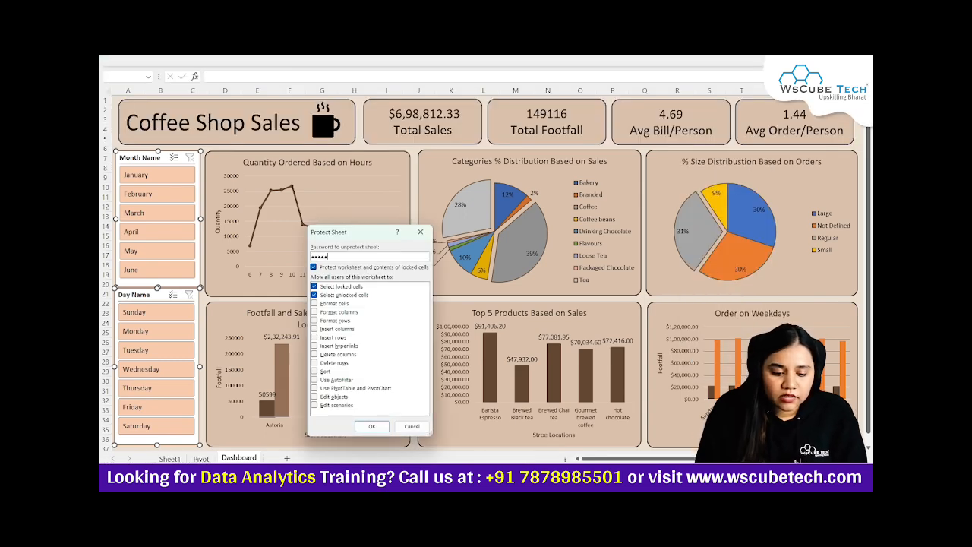
{"action": "key", "text": "Return"}
{"action": "key", "text": "Return"}
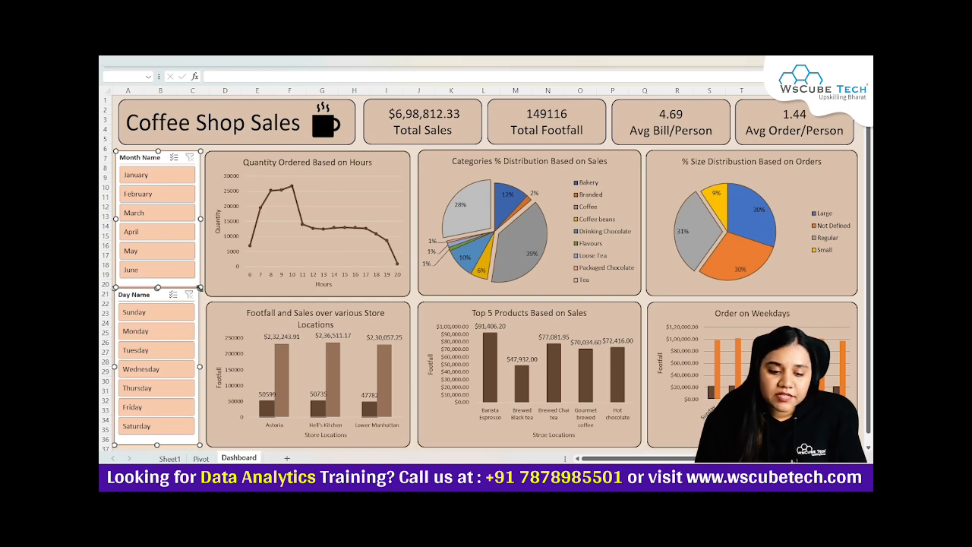
Test the Month Name slicer on the protected sheet by filtering to June, April, March and February, and clear the filter
{"action": "left_click", "coordinate": [176, 269]}
{"action": "left_click", "coordinate": [171, 235]}
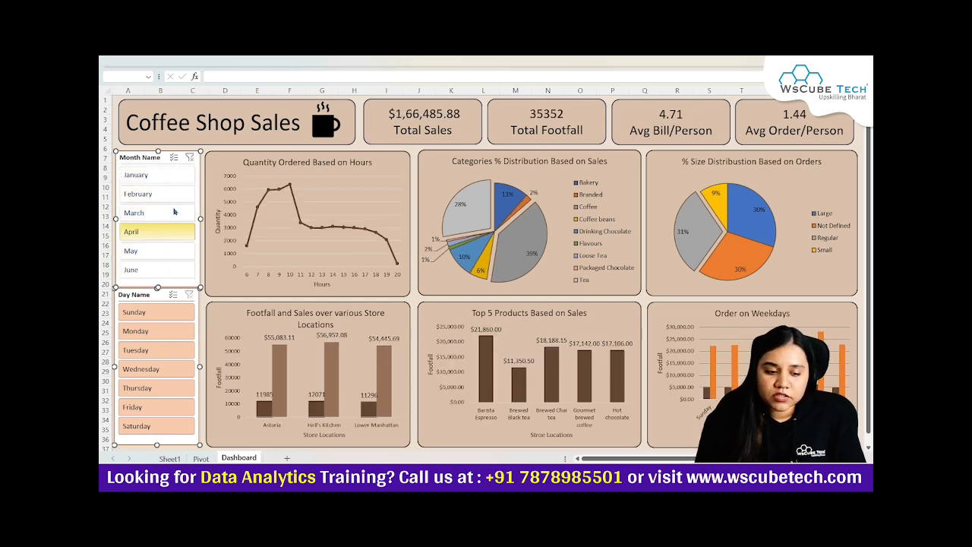
{"action": "left_click", "coordinate": [173, 213]}
{"action": "left_click", "coordinate": [172, 194]}
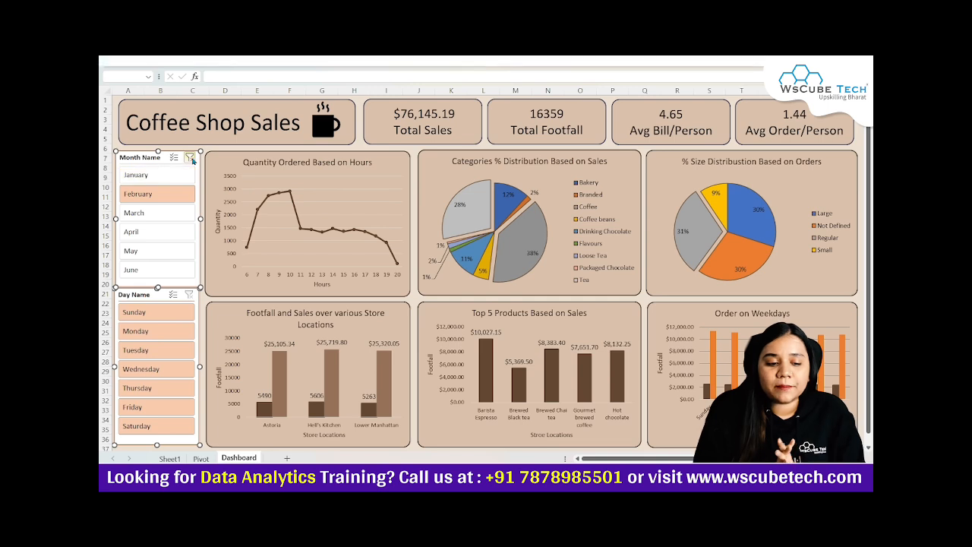
{"action": "left_click", "coordinate": [191, 158]}
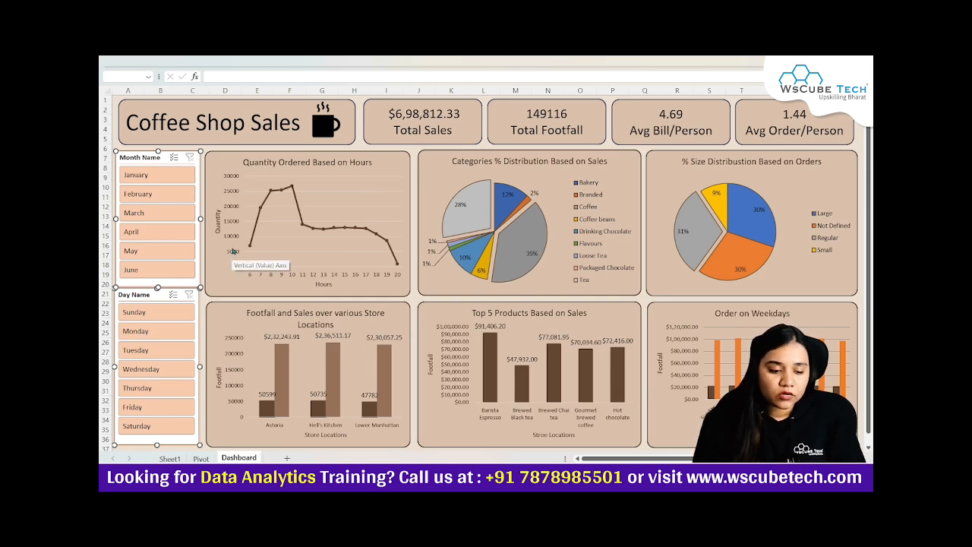
Deselect the slicers and capture a rectangular screenshot of the whole coffee shop dashboard area
{"action": "scroll", "coordinate": [200, 447], "scroll_direction": "down", "scroll_amount": 4}
{"action": "left_click", "coordinate": [203, 419]}
{"action": "scroll", "coordinate": [203, 419], "scroll_direction": "up", "scroll_amount": 4}
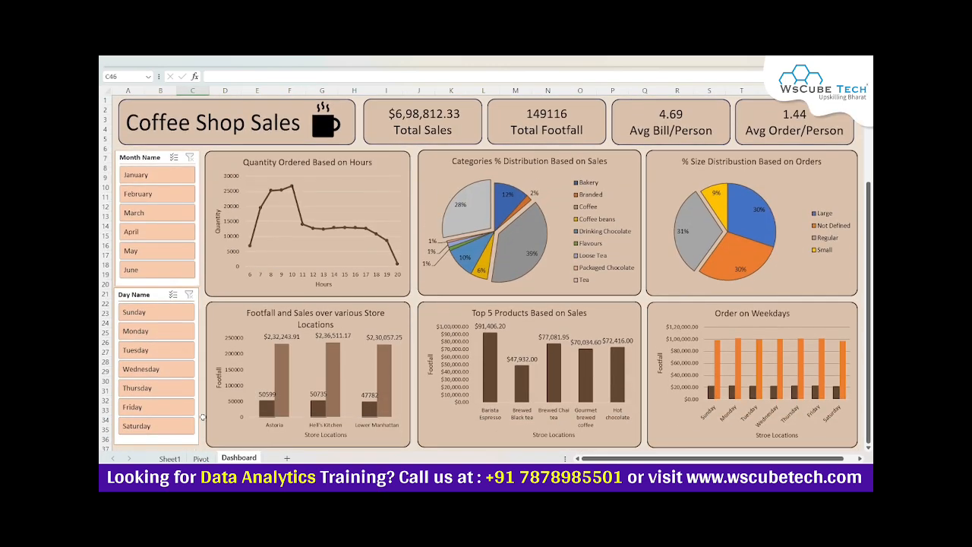
{"action": "key", "text": "super+shift+s"}
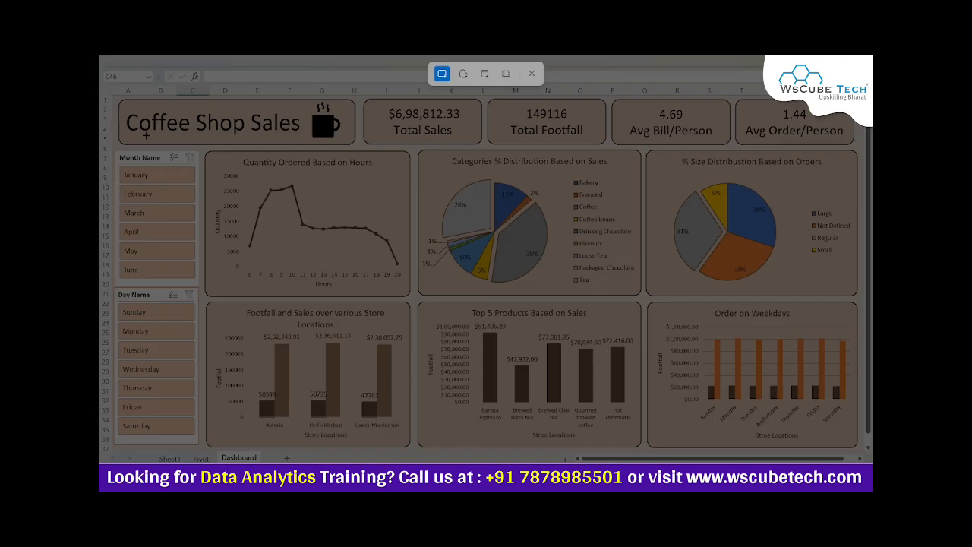
{"action": "left_click_drag", "start_coordinate": [112, 97], "coordinate": [862, 450]}
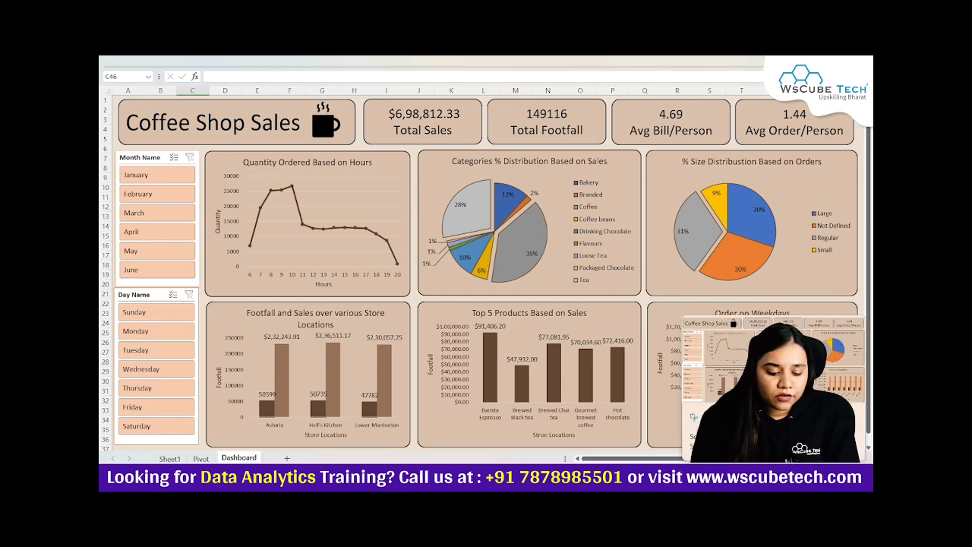
Switch to Chrome, search for github and open the GitHub home page
{"action": "mouse_move", "coordinate": [554, 474]}
{"action": "left_click", "coordinate": [553, 429]}
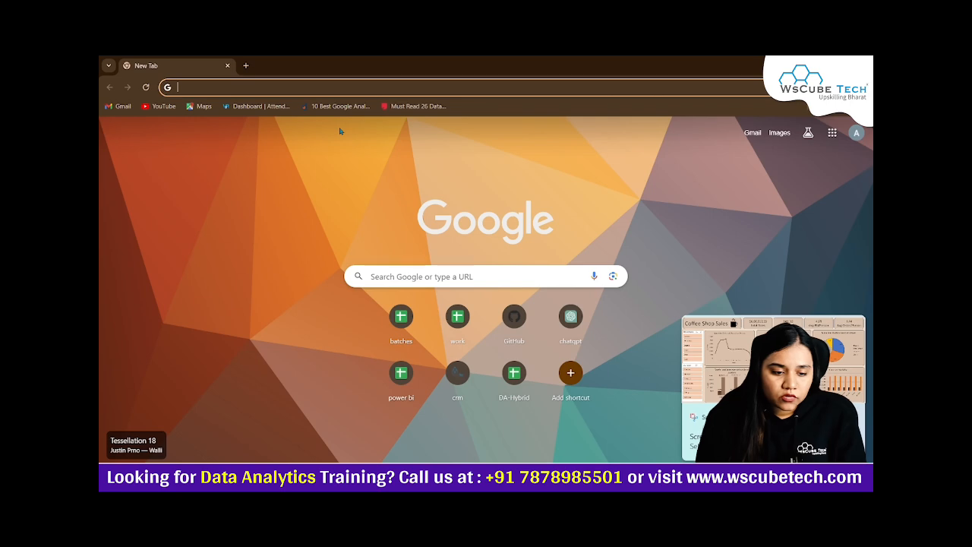
{"action": "type", "text": "git"}
{"action": "left_click", "coordinate": [276, 190]}
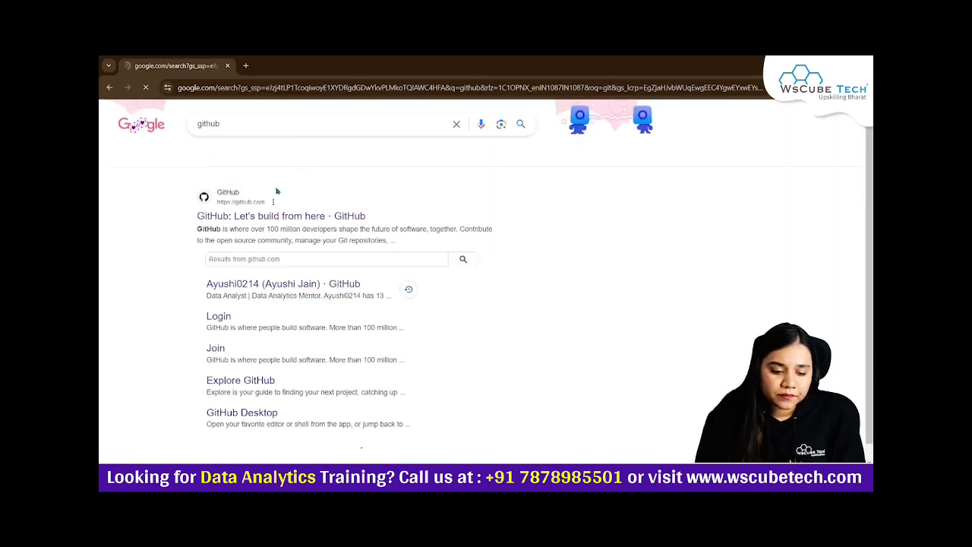
{"action": "left_click", "coordinate": [254, 218]}
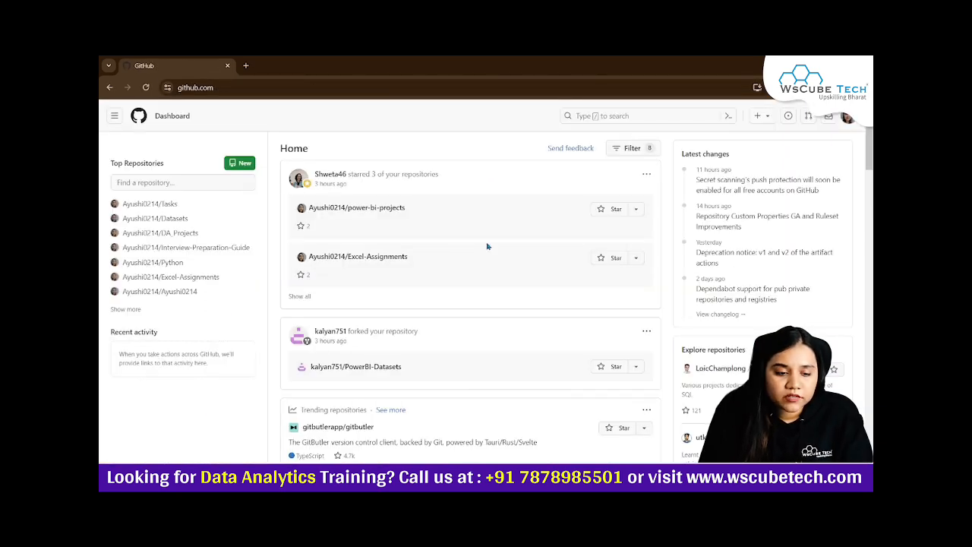
Create a new public repository named "Coffee Shop sales", initialized with a README file
{"action": "left_click", "coordinate": [238, 163]}
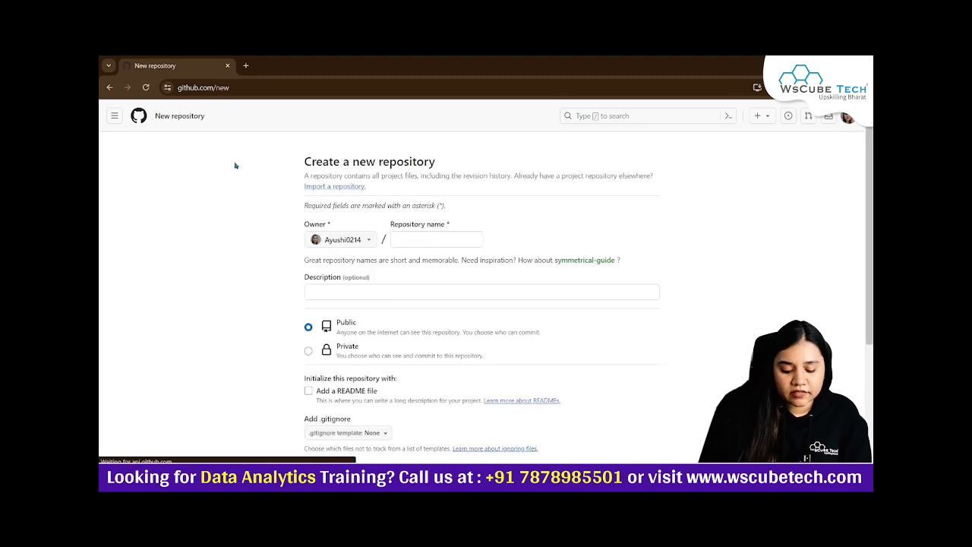
{"action": "left_click", "coordinate": [430, 240]}
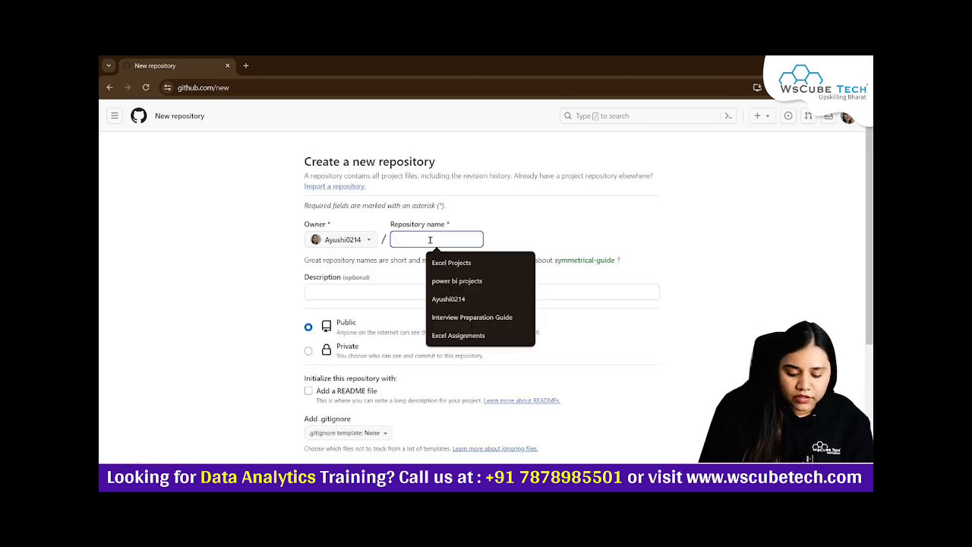
{"action": "type", "text": "Coffee Shop sales"}
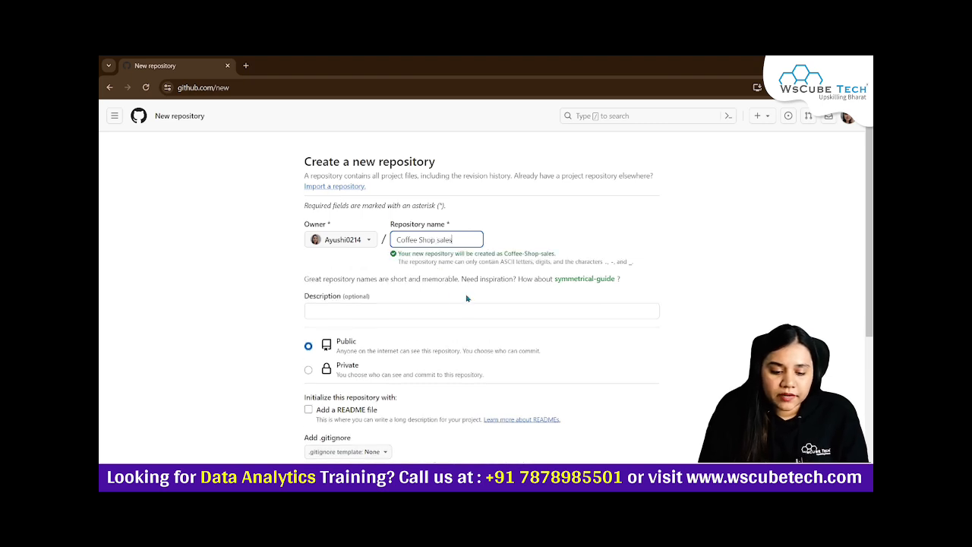
{"action": "scroll", "coordinate": [440, 291], "scroll_direction": "down", "scroll_amount": 2}
{"action": "scroll", "coordinate": [329, 265], "scroll_direction": "up", "scroll_amount": 1}
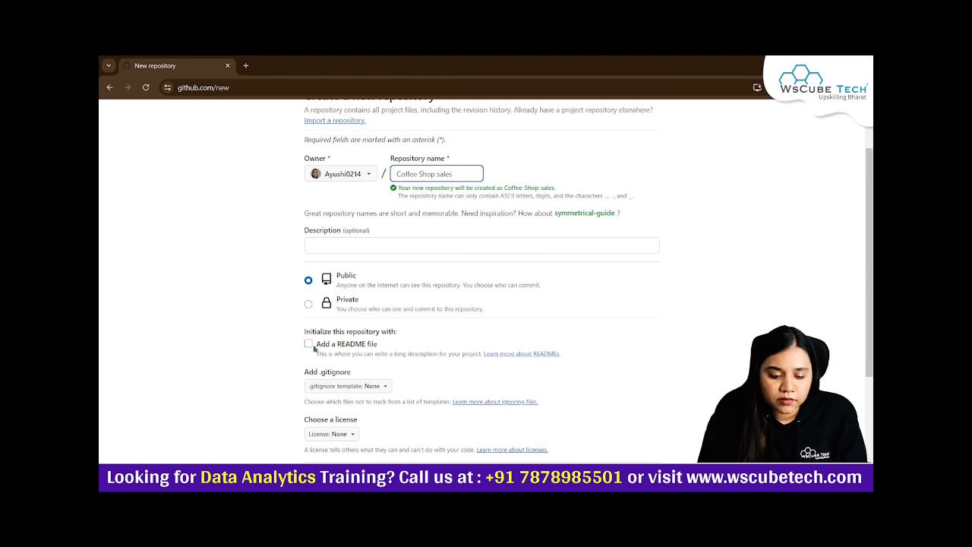
{"action": "scroll", "coordinate": [326, 343], "scroll_direction": "down", "scroll_amount": 1}
{"action": "left_click", "coordinate": [308, 310]}
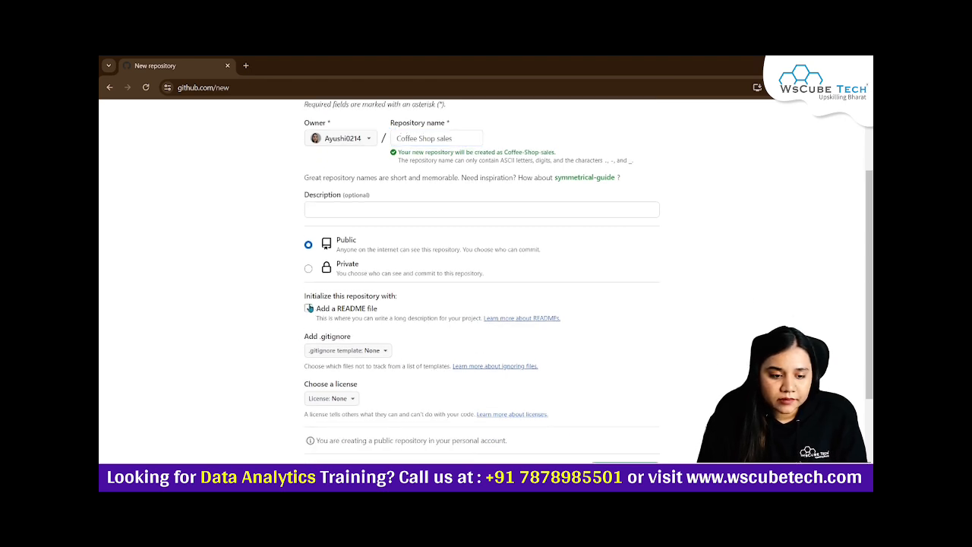
{"action": "scroll", "coordinate": [395, 334], "scroll_direction": "down", "scroll_amount": 3}
{"action": "left_click", "coordinate": [602, 375]}
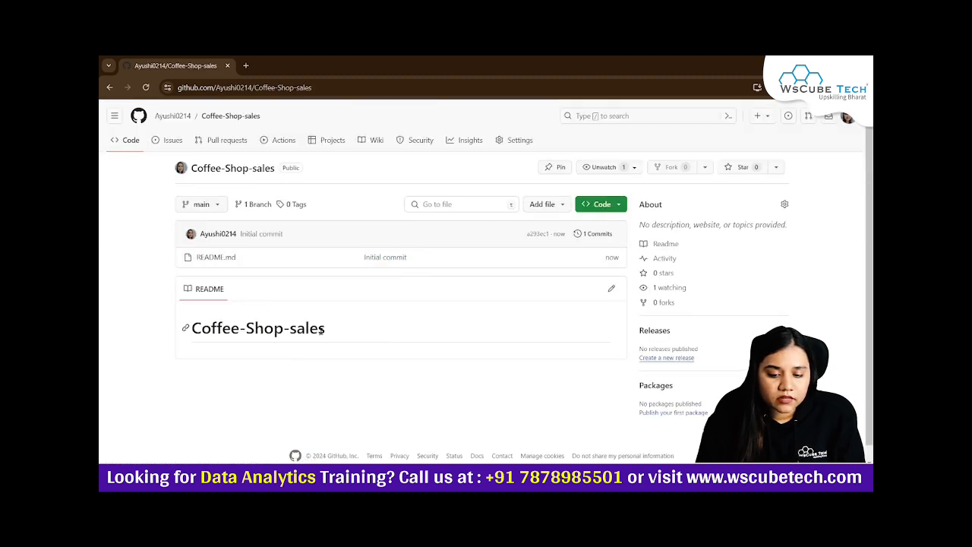
Upload the dashboard image Screenshot 2024-02-15 143928.png from the Pictures Screenshots folder to the Coffee-Shop-sales repository and commit it
{"action": "left_click", "coordinate": [553, 204]}
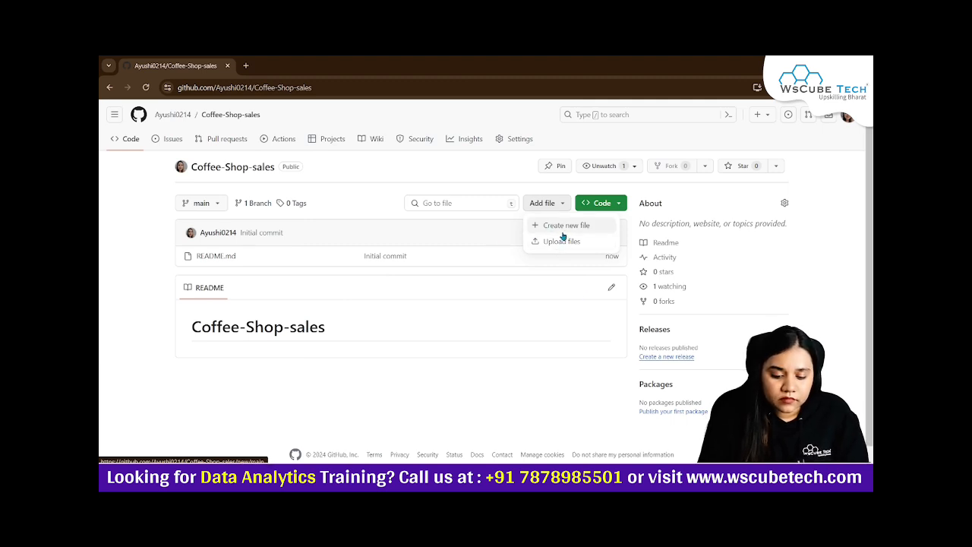
{"action": "left_click", "coordinate": [535, 478]}
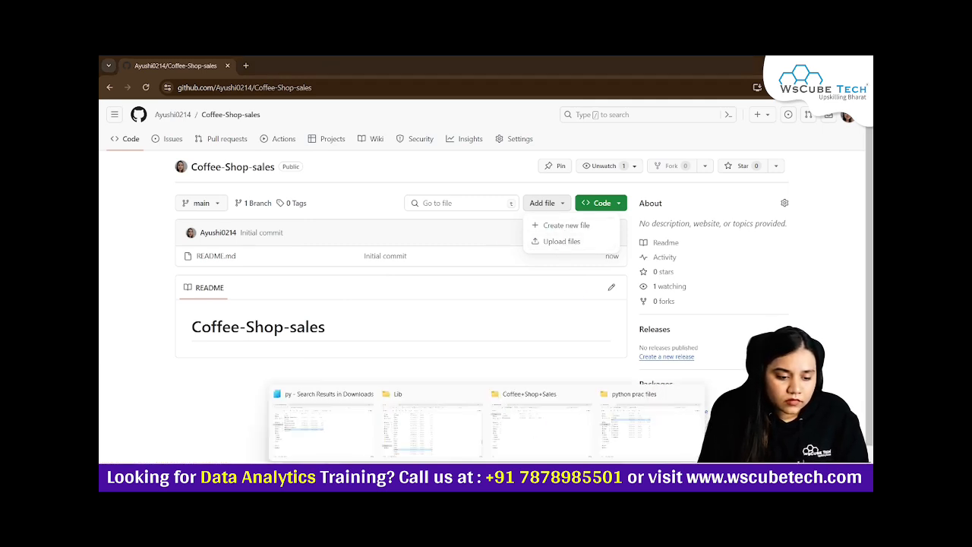
{"action": "left_click", "coordinate": [310, 428]}
{"action": "left_click", "coordinate": [154, 202]}
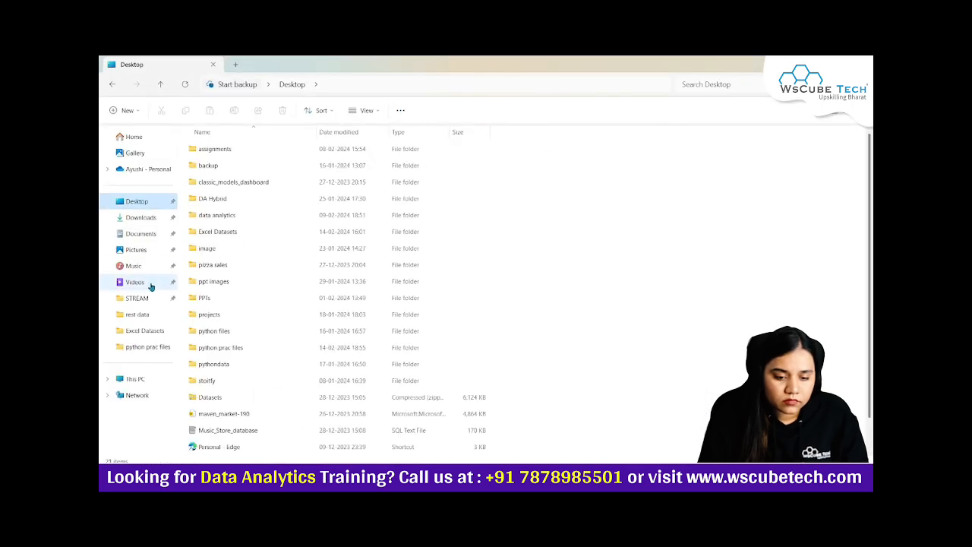
{"action": "left_click", "coordinate": [151, 256]}
{"action": "double_click", "coordinate": [316, 184]}
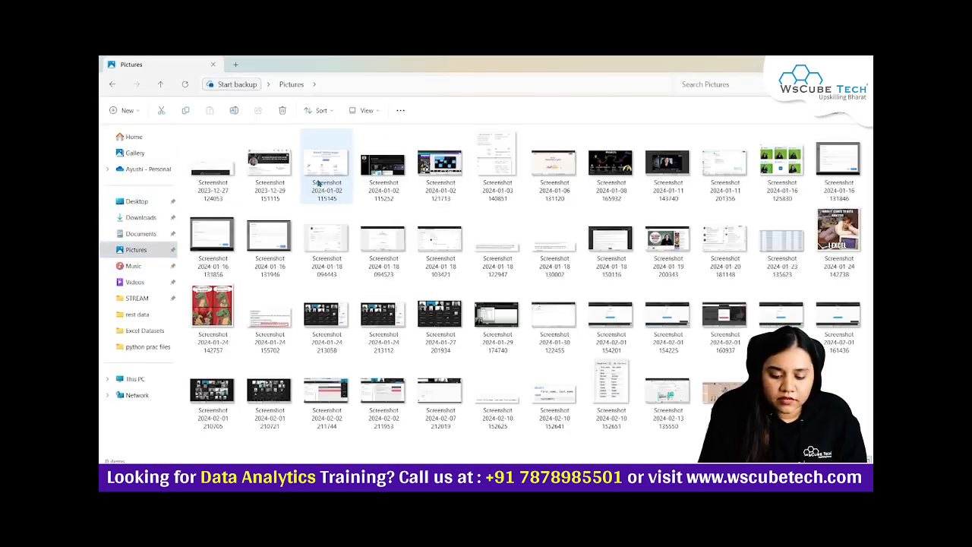
{"action": "left_click_drag", "start_coordinate": [721, 395], "coordinate": [484, 278]}
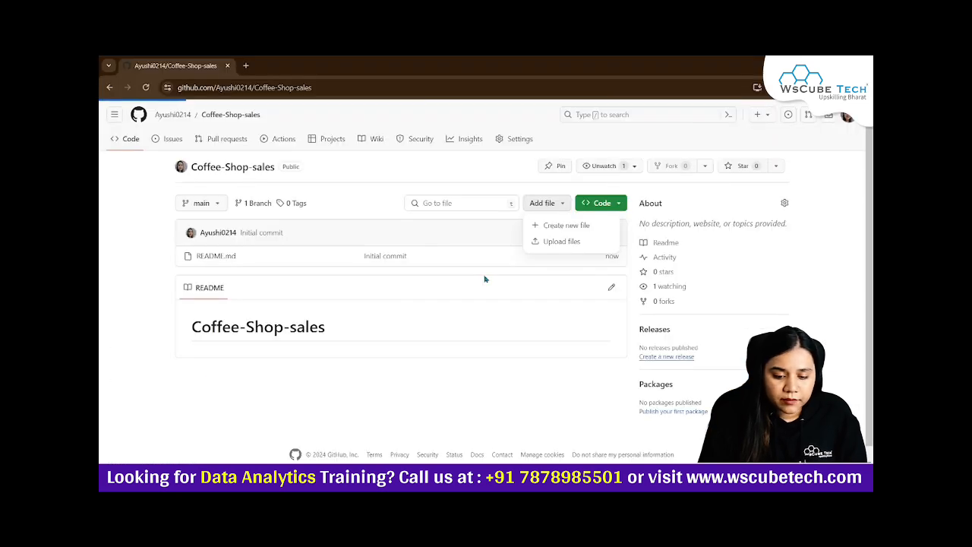
{"action": "scroll", "coordinate": [426, 357], "scroll_direction": "down", "scroll_amount": 2}
{"action": "left_click", "coordinate": [259, 443]}
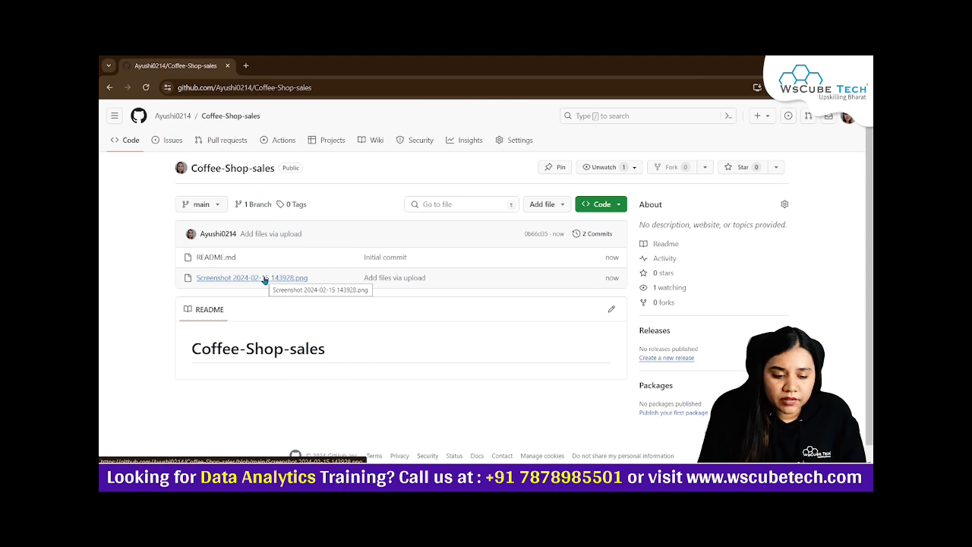
Open the uploaded dashboard screenshot in the repository and examine its preview and additional file options
{"action": "right_click", "coordinate": [264, 279]}
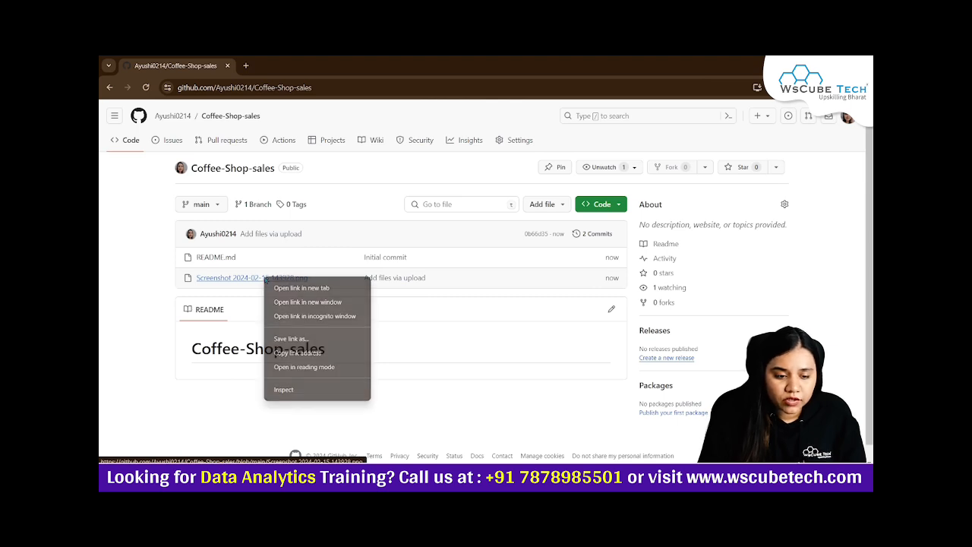
{"action": "left_click", "coordinate": [213, 279]}
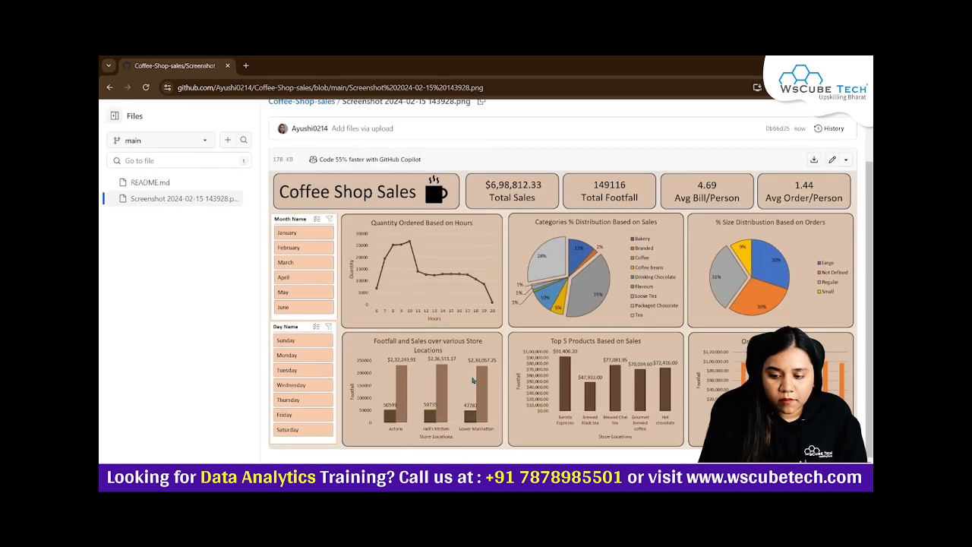
{"action": "left_click", "coordinate": [849, 169]}
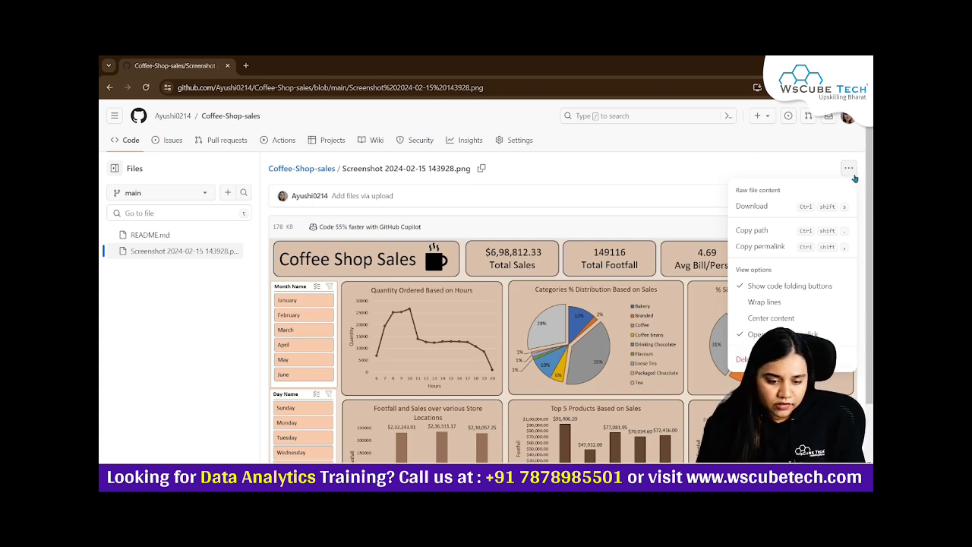
{"action": "left_click", "coordinate": [662, 160]}
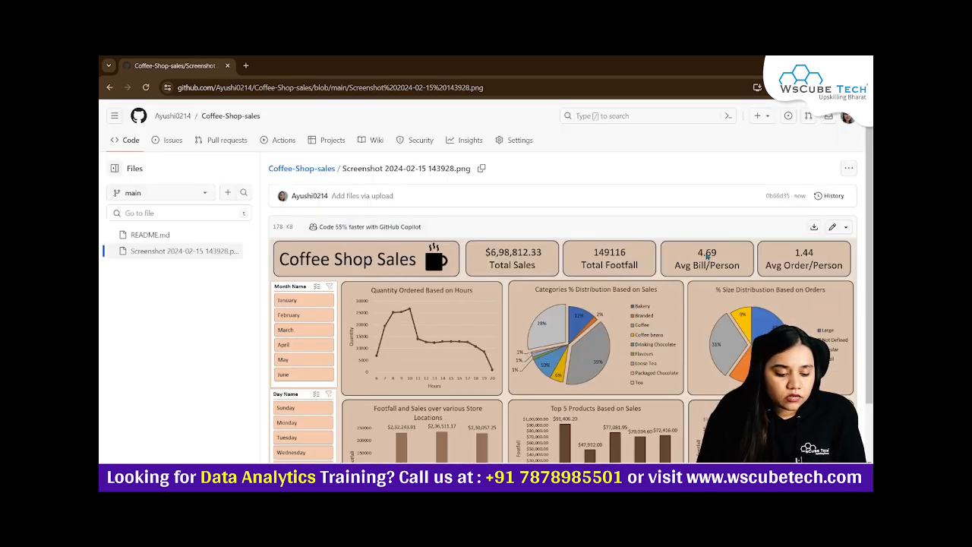
Switch to Excel, save a copy of the workbook to the Desktop as coffee shop sales, and postpone the backup
{"action": "left_click", "coordinate": [621, 479]}
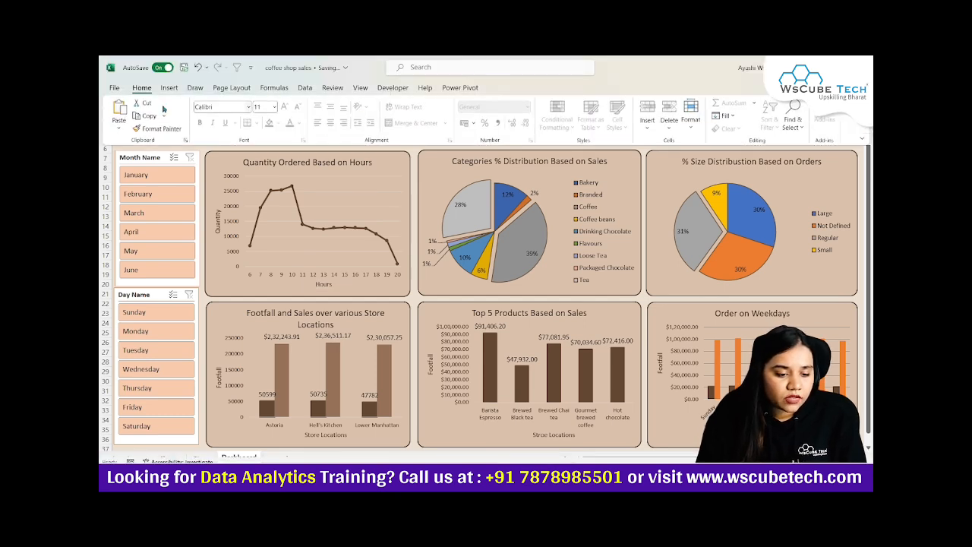
{"action": "left_click", "coordinate": [118, 92]}
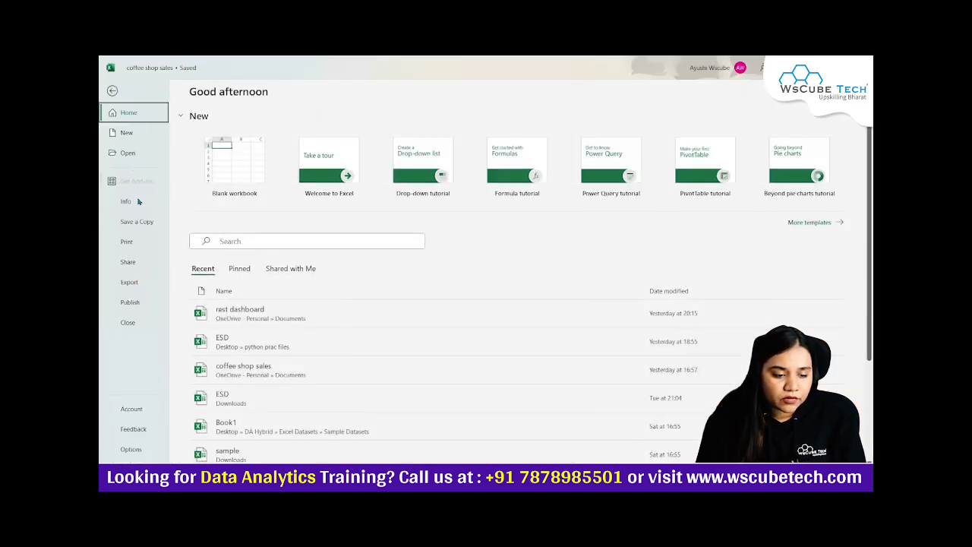
{"action": "left_click", "coordinate": [136, 223]}
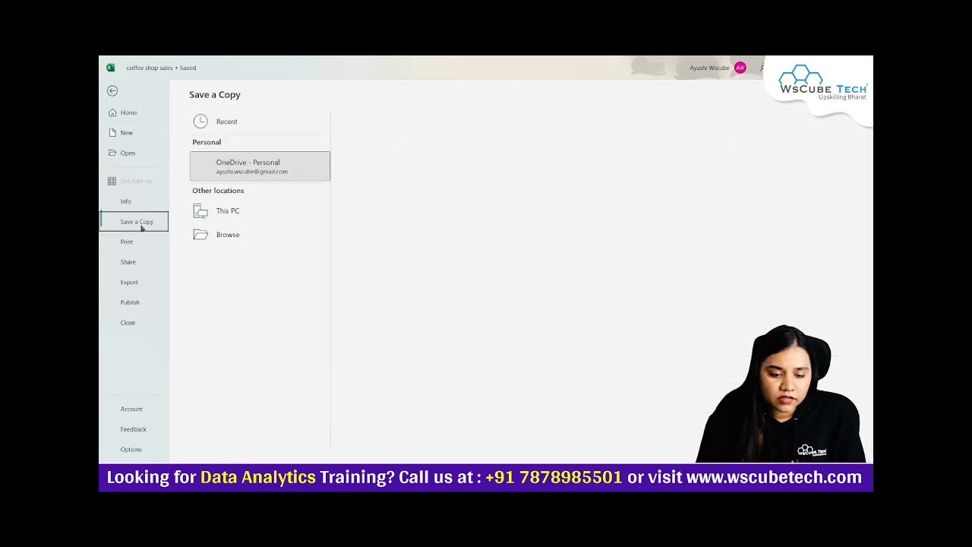
{"action": "left_click", "coordinate": [249, 220]}
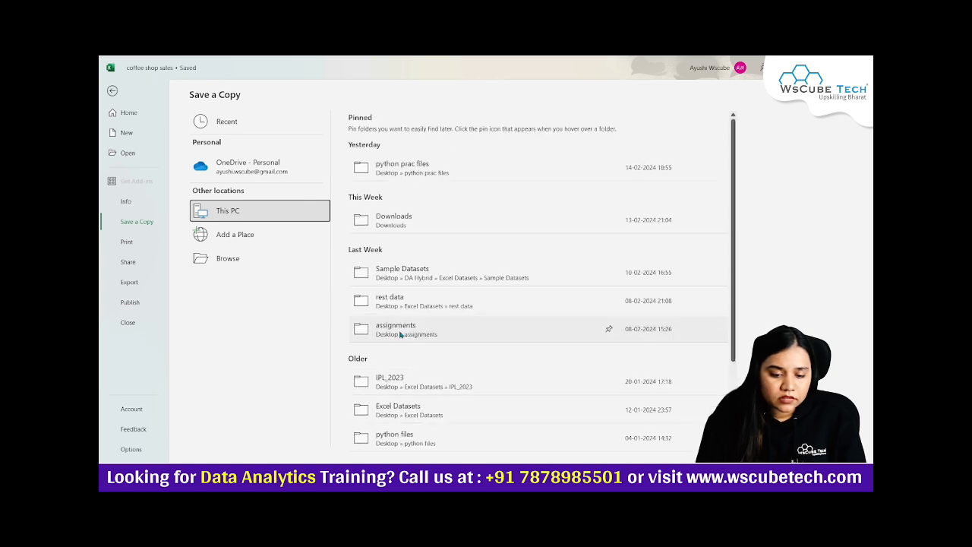
{"action": "left_click", "coordinate": [268, 258]}
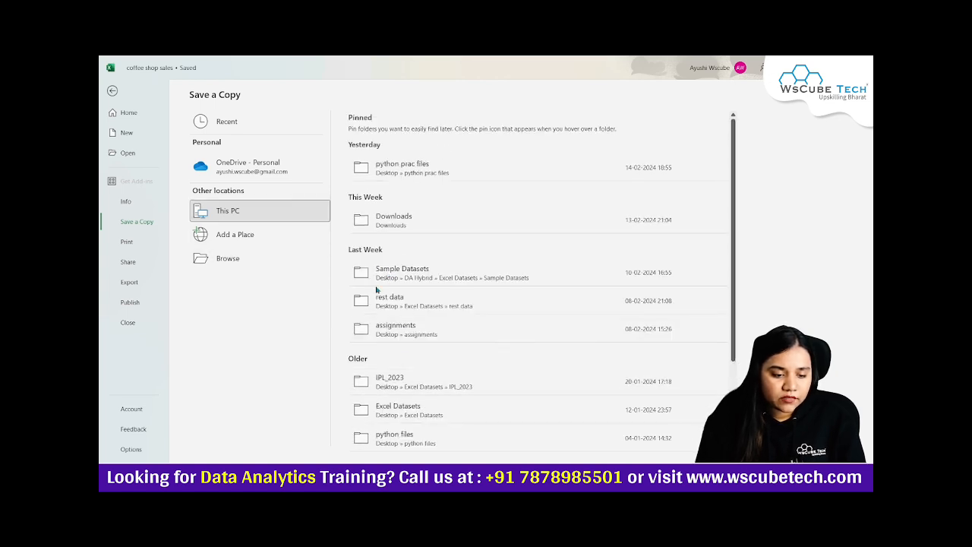
{"action": "left_click", "coordinate": [141, 191]}
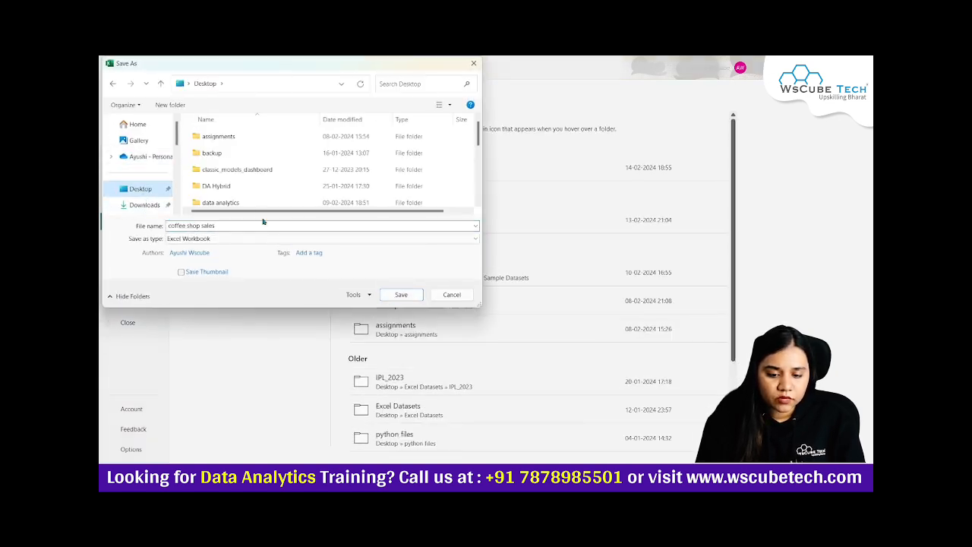
{"action": "left_click", "coordinate": [402, 295]}
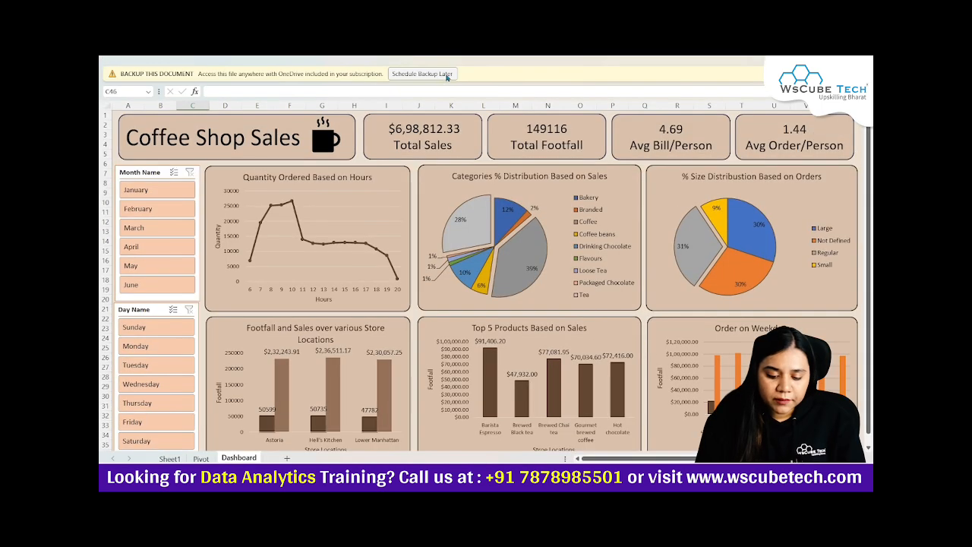
{"action": "left_click", "coordinate": [442, 74]}
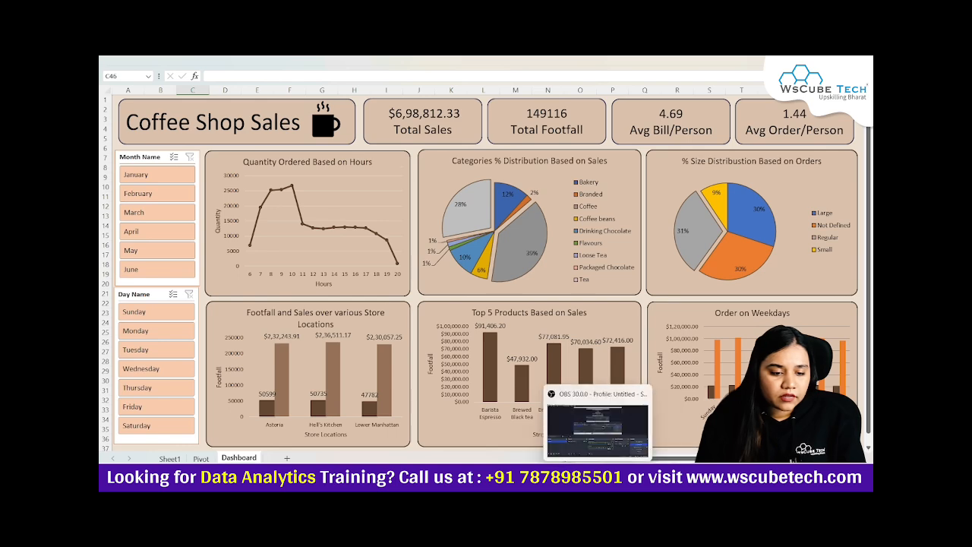
Switch back to Chrome, upload coffee shop sales.xlsx from the Desktop to the Coffee-Shop-sales repository, and commit it to the main branch
{"action": "left_click", "coordinate": [561, 480]}
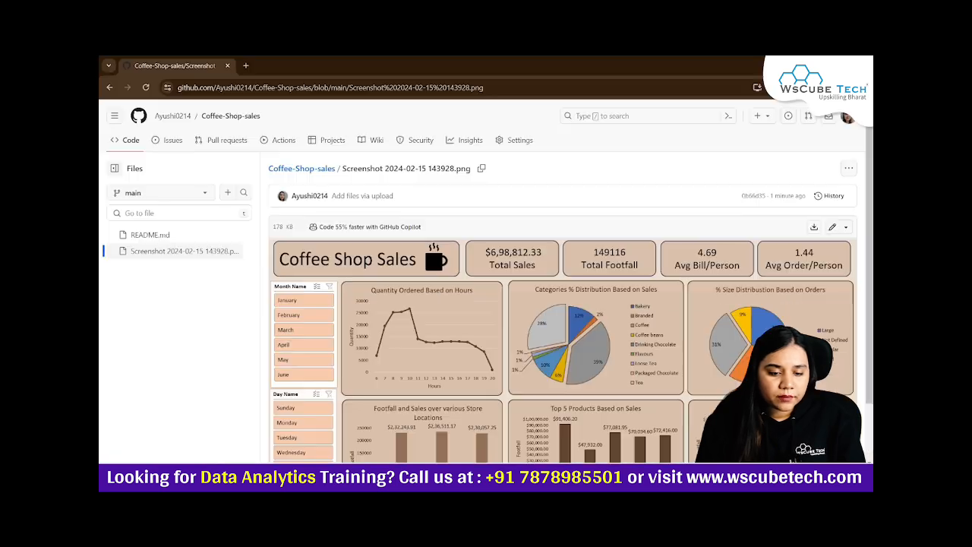
{"action": "left_click", "coordinate": [301, 168]}
{"action": "left_click", "coordinate": [544, 205]}
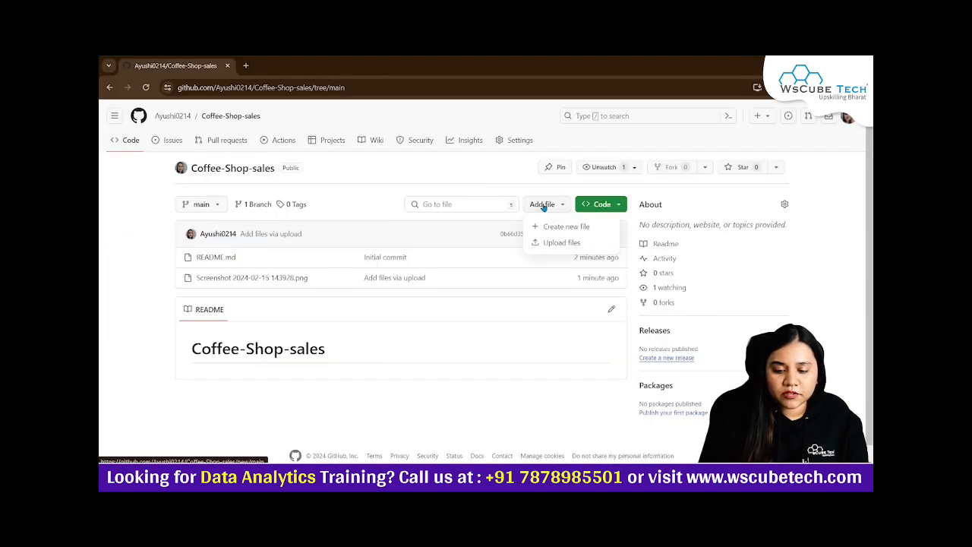
{"action": "left_click", "coordinate": [562, 243]}
{"action": "mouse_move", "coordinate": [486, 480]}
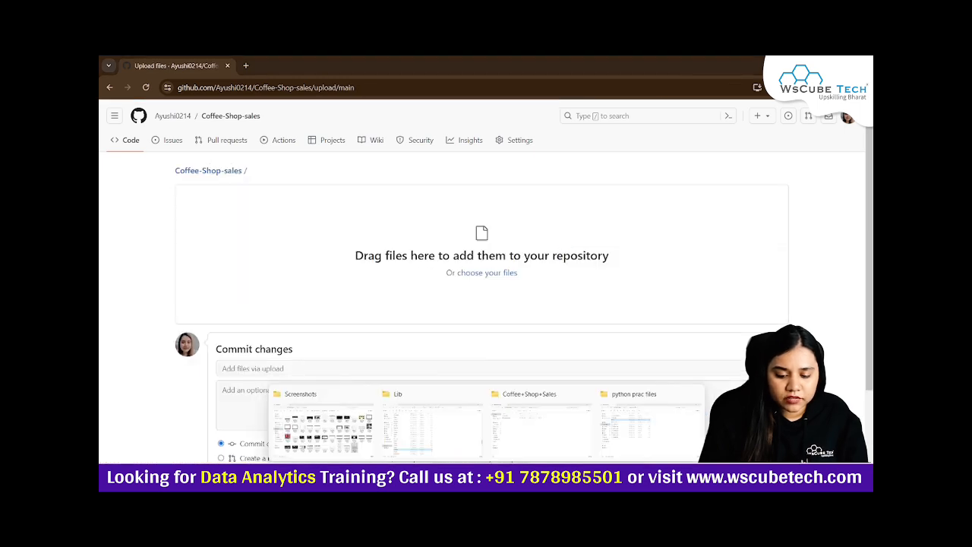
{"action": "left_click", "coordinate": [579, 431]}
{"action": "left_click", "coordinate": [126, 208]}
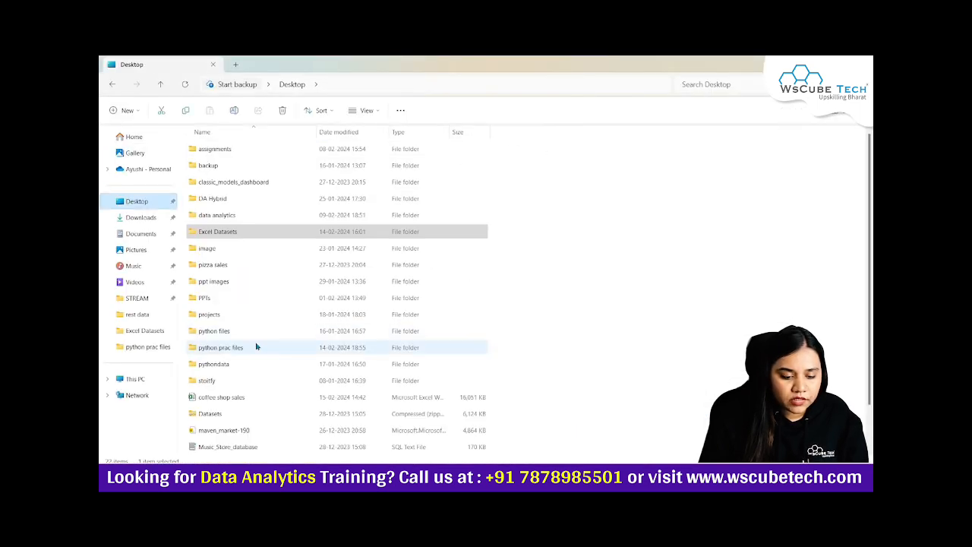
{"action": "left_click_drag", "start_coordinate": [250, 352], "coordinate": [474, 262]}
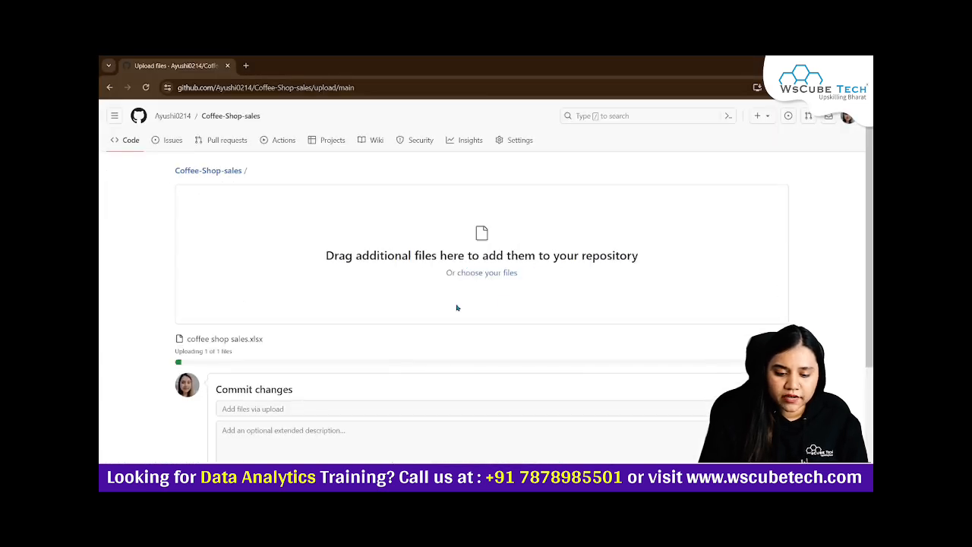
{"action": "scroll", "coordinate": [479, 304], "scroll_direction": "down", "scroll_amount": 2}
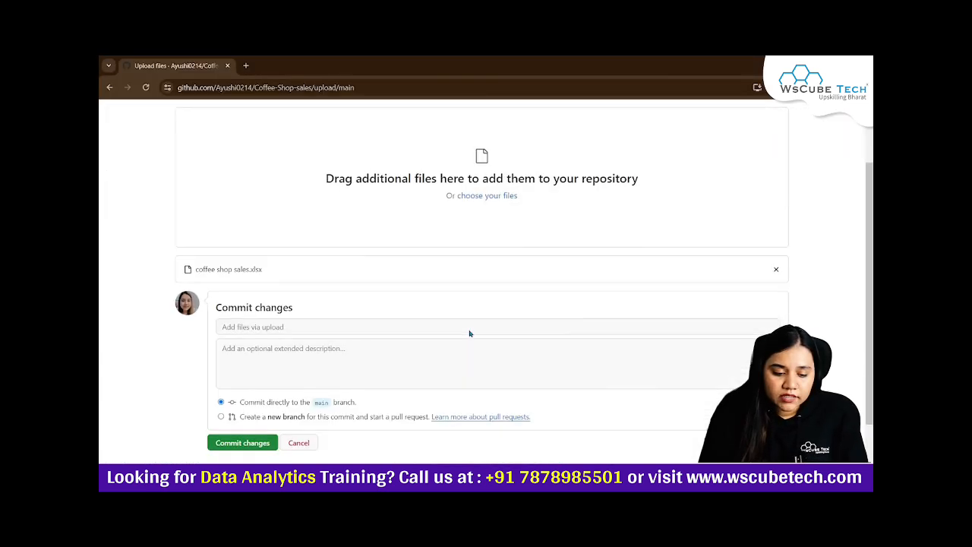
{"action": "left_click", "coordinate": [229, 402]}
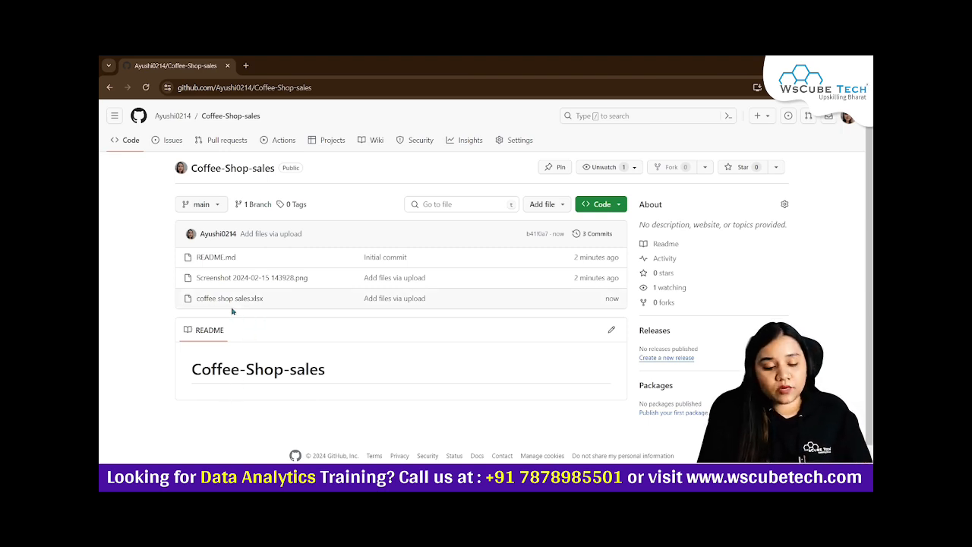
Switch to Edge, review the objective and recommended analysis questions in Coffee Shop Sales Analysis.pdf, and return to the repository in Chrome
{"action": "left_click", "coordinate": [480, 478]}
{"action": "scroll", "coordinate": [415, 320], "scroll_direction": "up", "scroll_amount": 5}
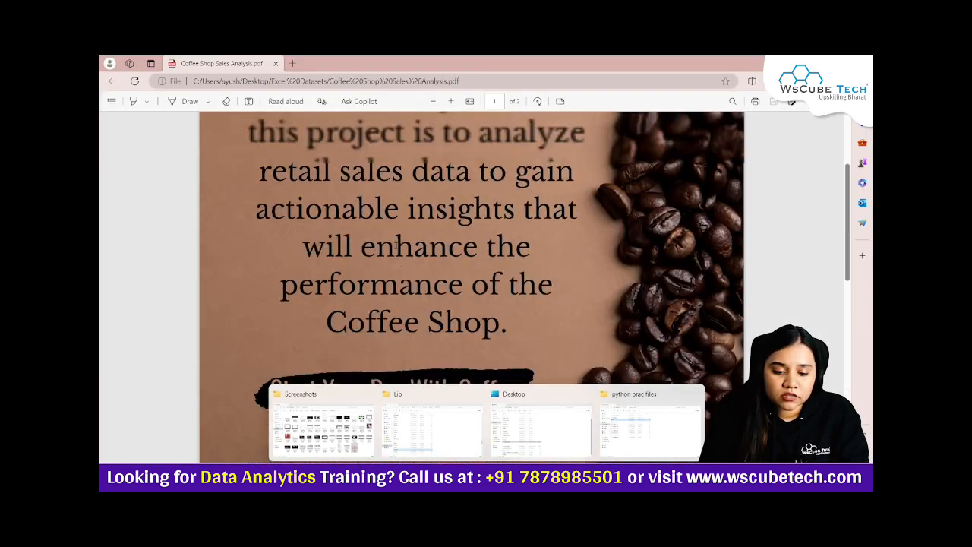
{"action": "scroll", "coordinate": [396, 241], "scroll_direction": "up", "scroll_amount": 3}
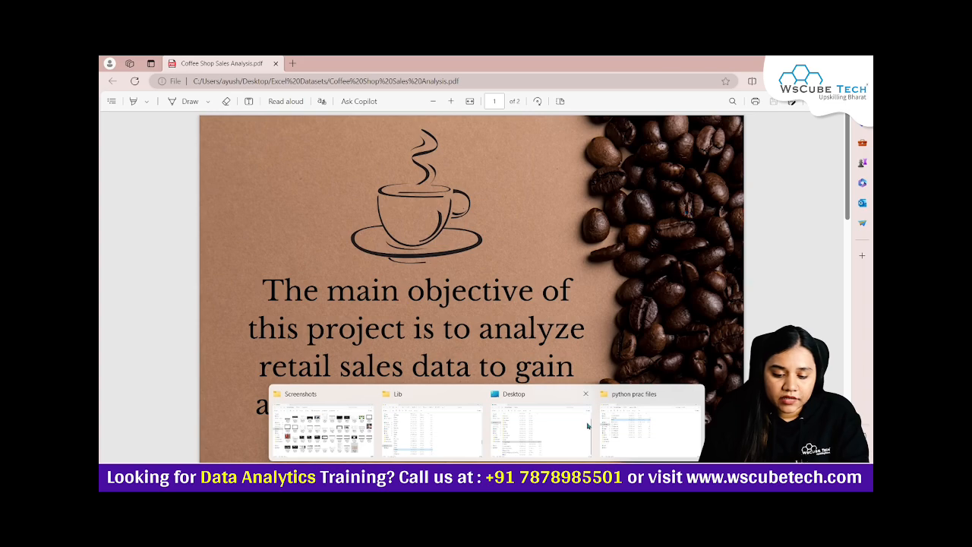
{"action": "scroll", "coordinate": [568, 238], "scroll_direction": "down", "scroll_amount": 8}
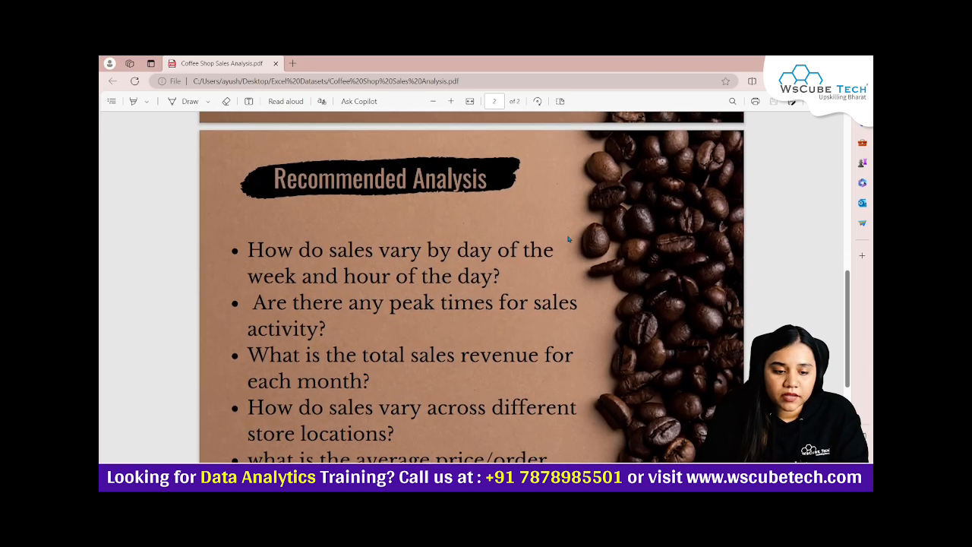
{"action": "key", "text": "alt+Tab"}
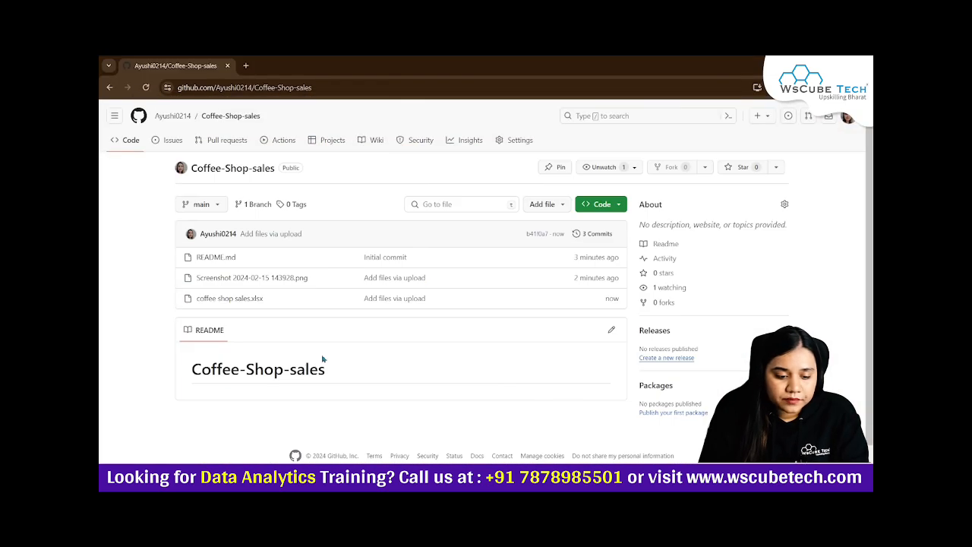
Upload Coffee Shop Sales Analysis.pdf to the Coffee-Shop-sales repository and commit it to the main branch
{"action": "left_click", "coordinate": [542, 206]}
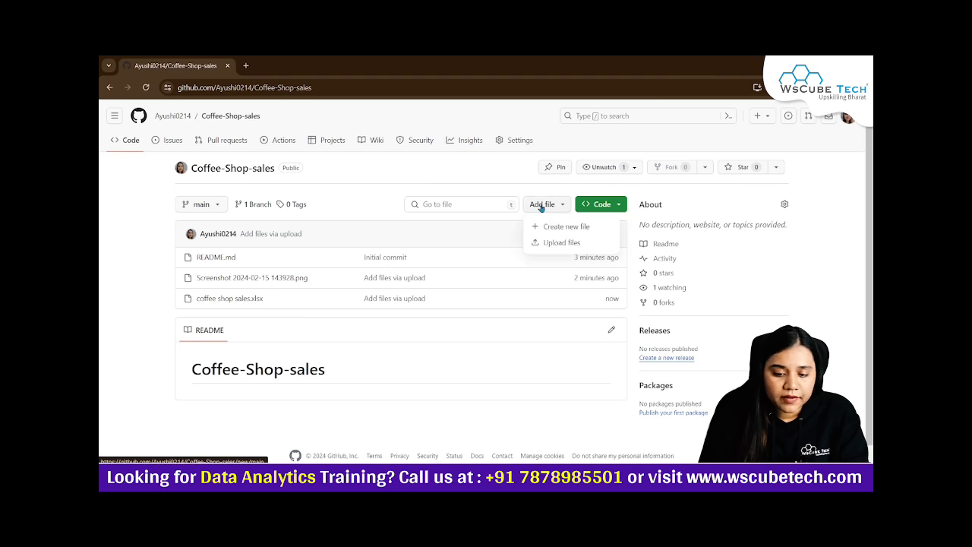
{"action": "left_click", "coordinate": [553, 242]}
{"action": "left_click", "coordinate": [496, 273]}
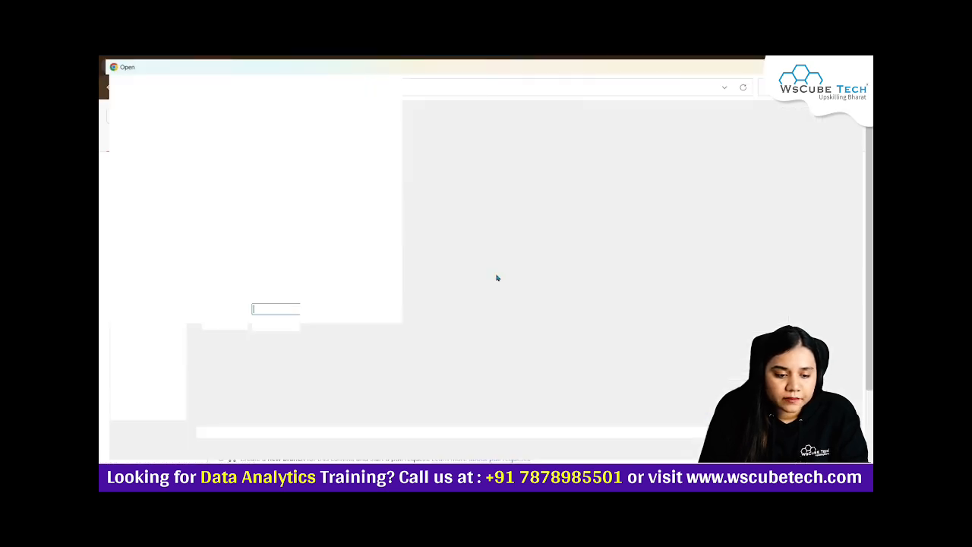
{"action": "left_click", "coordinate": [240, 236]}
{"action": "left_click", "coordinate": [774, 452]}
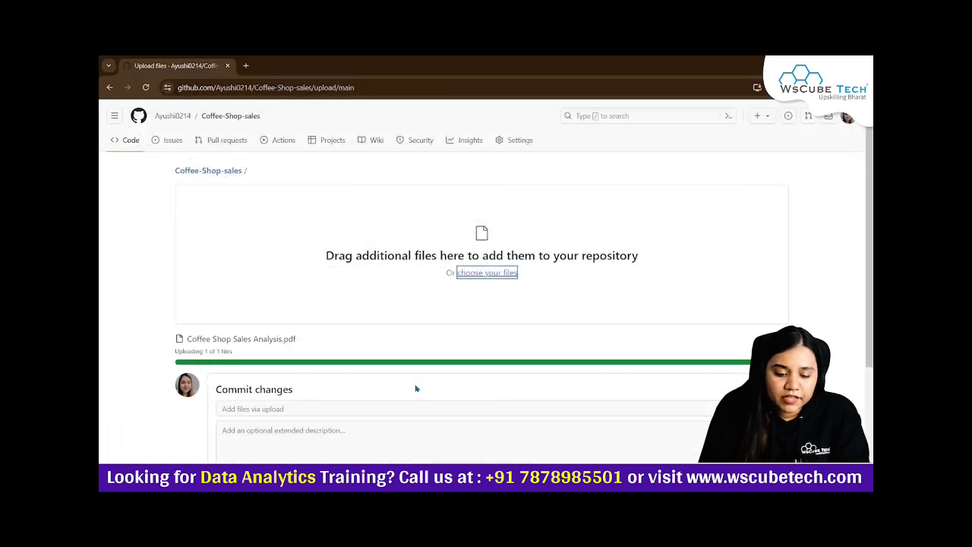
{"action": "scroll", "coordinate": [416, 387], "scroll_direction": "down", "scroll_amount": 3}
{"action": "left_click", "coordinate": [239, 399]}
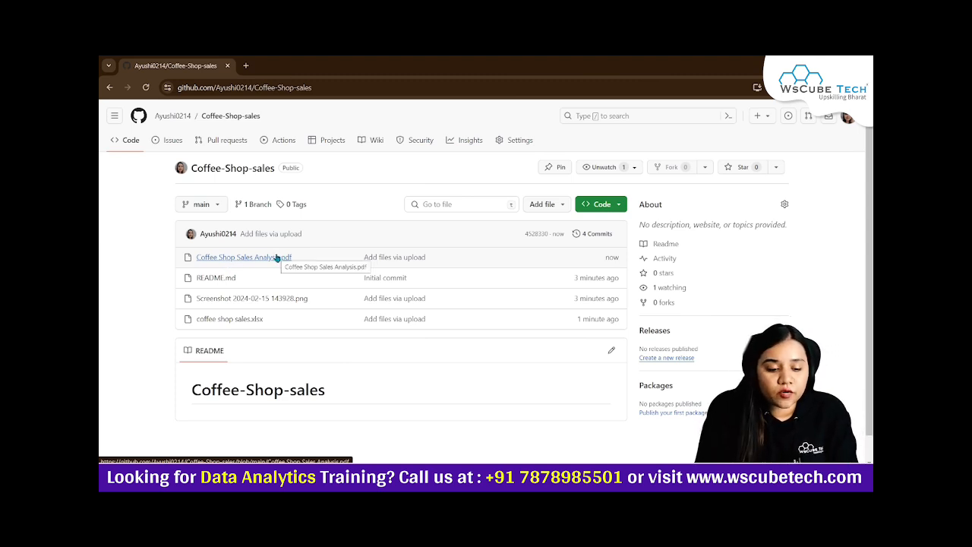
Examine the repository previews of the dashboard screenshot and coffee shop sales.xlsx
{"action": "left_click", "coordinate": [254, 299]}
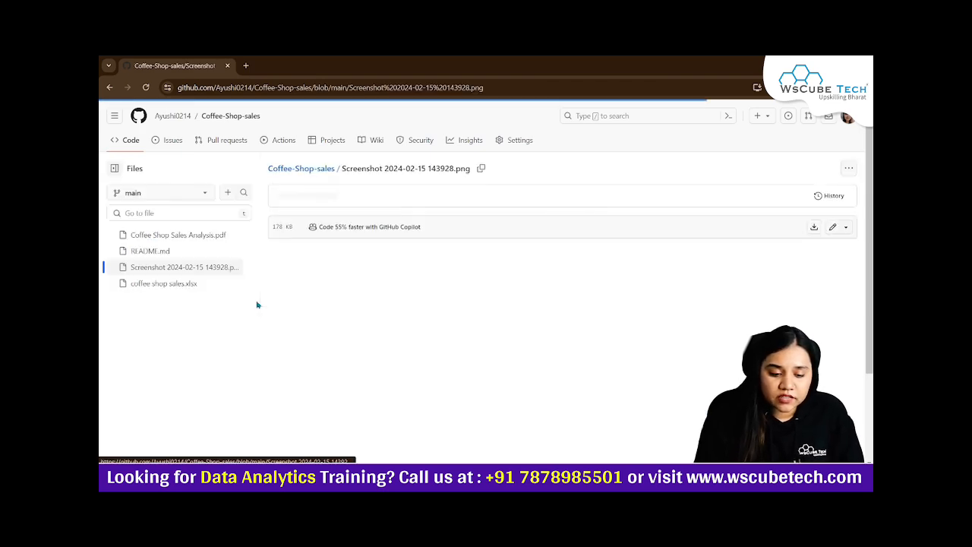
{"action": "scroll", "coordinate": [324, 379], "scroll_direction": "down", "scroll_amount": 1}
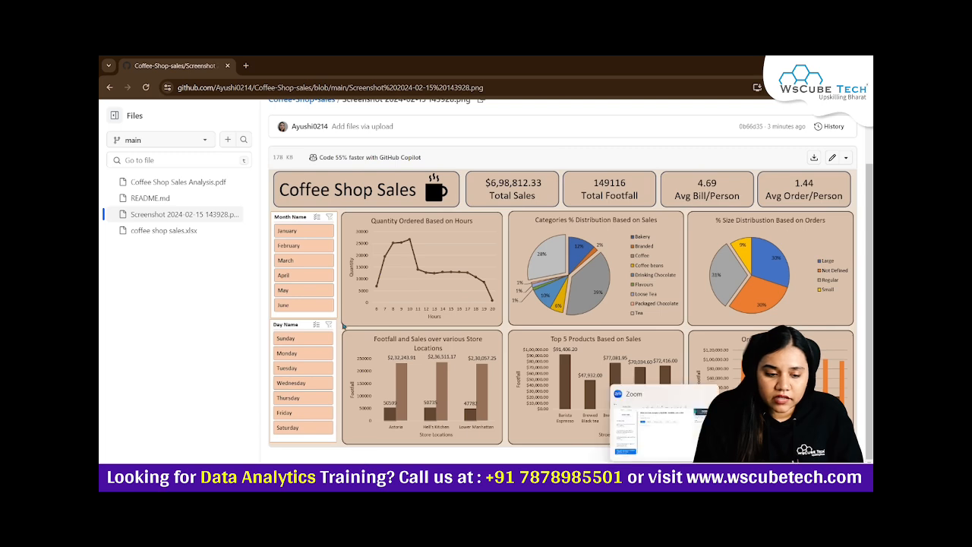
{"action": "left_click", "coordinate": [171, 235]}
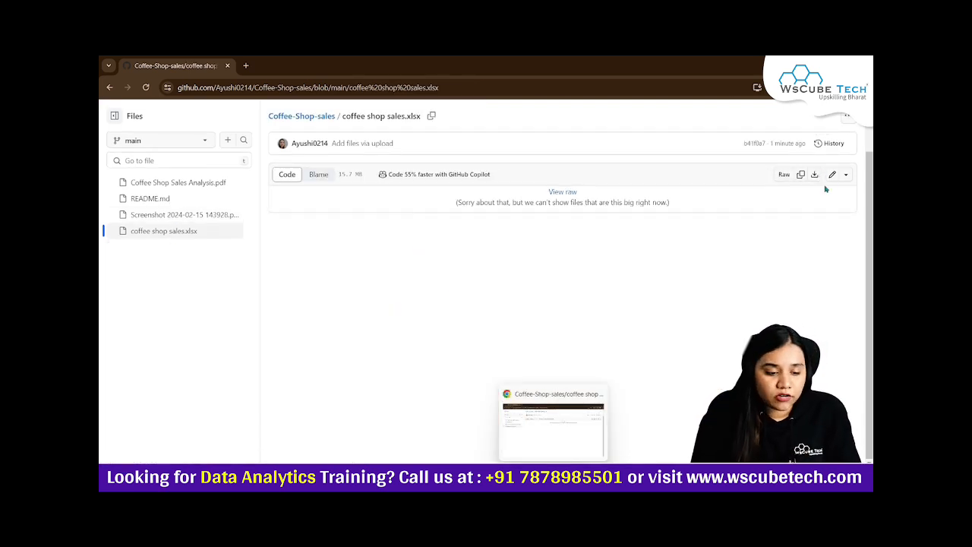
{"action": "left_click", "coordinate": [190, 214]}
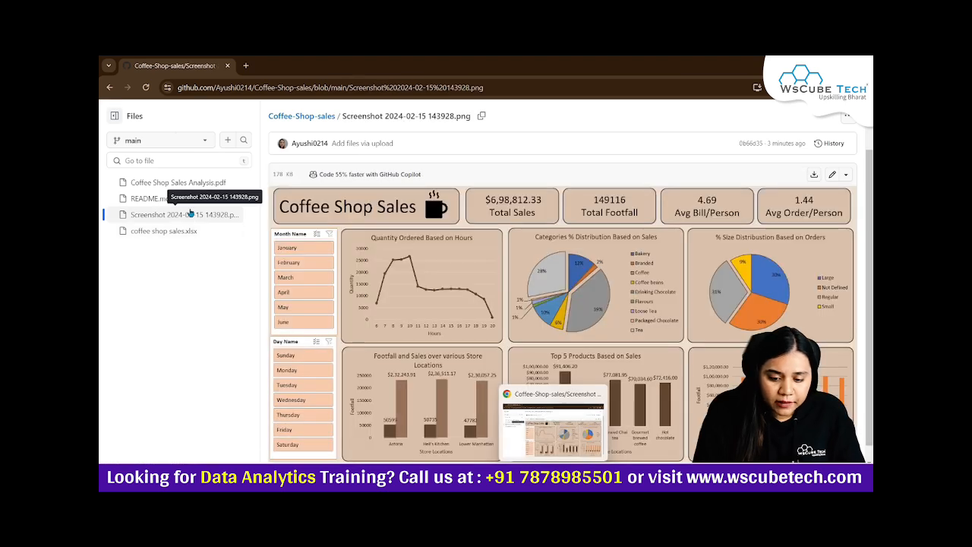
Open Coffee Shop Sales Analysis.pdf in the repository and review its objective and recommended analysis questions
{"action": "left_click", "coordinate": [180, 183]}
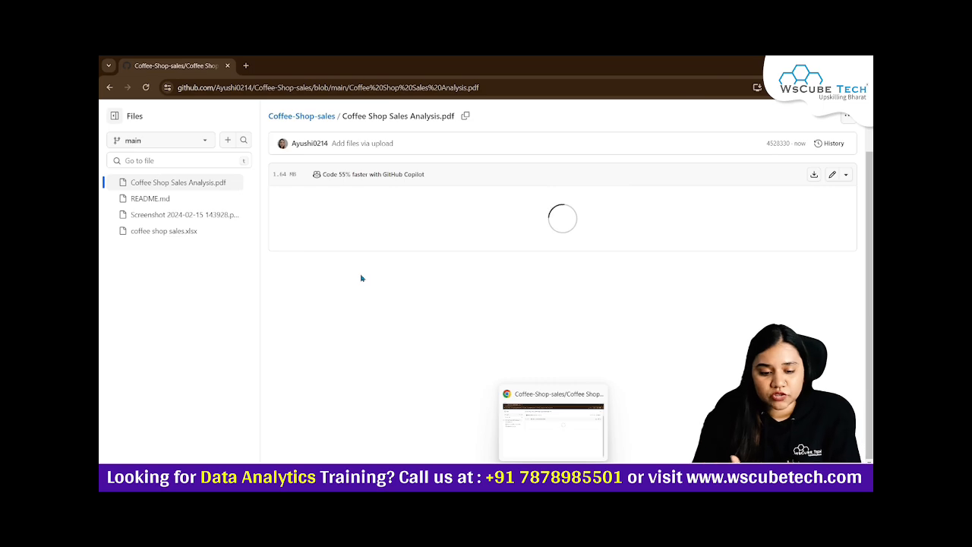
{"action": "scroll", "coordinate": [362, 278], "scroll_direction": "down", "scroll_amount": 10}
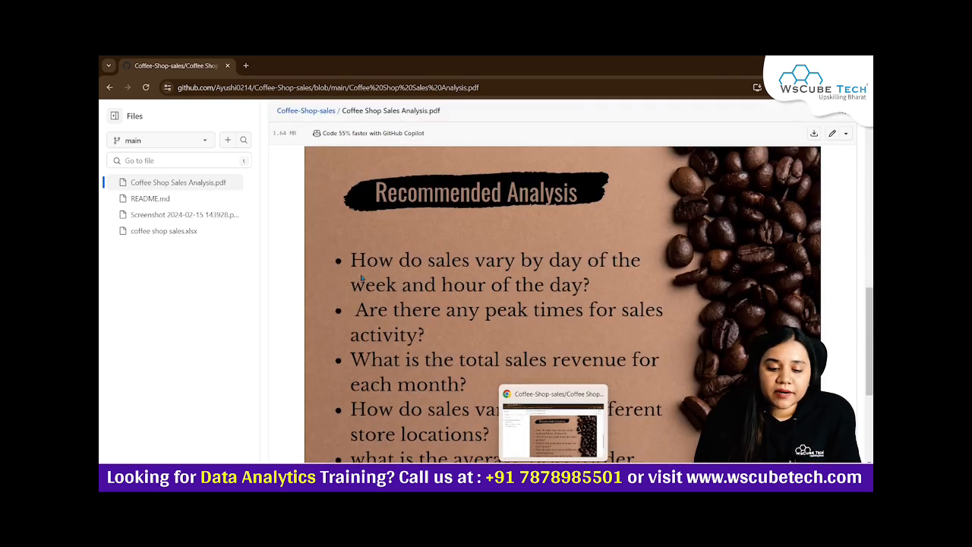
{"action": "scroll", "coordinate": [361, 278], "scroll_direction": "down", "scroll_amount": 1}
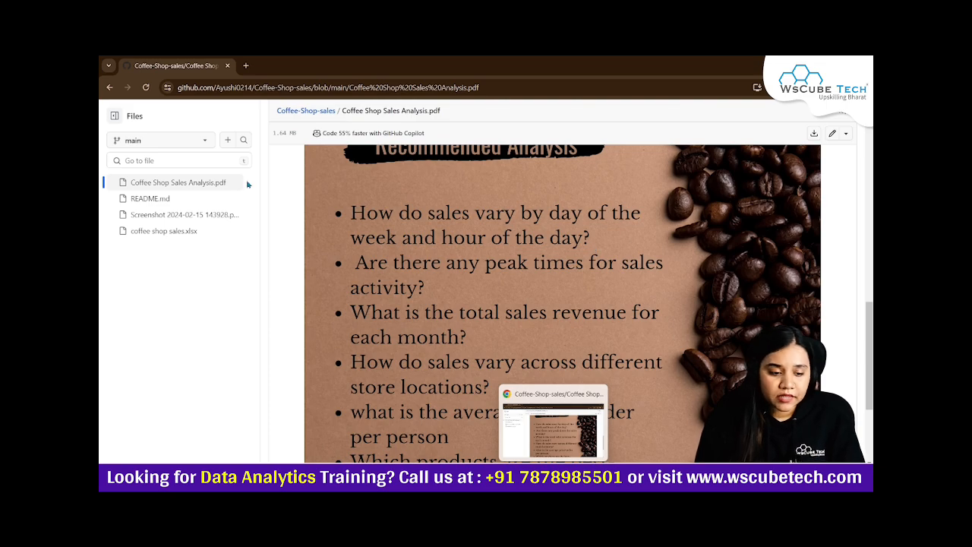
{"action": "scroll", "coordinate": [215, 222], "scroll_direction": "up", "scroll_amount": 1}
{"action": "scroll", "coordinate": [391, 221], "scroll_direction": "up", "scroll_amount": 10}
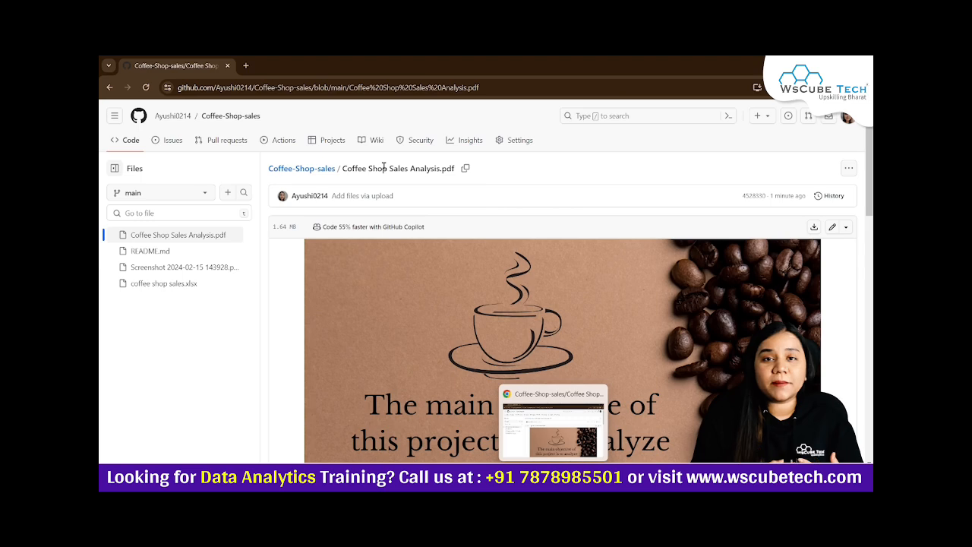
{"action": "scroll", "coordinate": [358, 219], "scroll_direction": "down", "scroll_amount": 10}
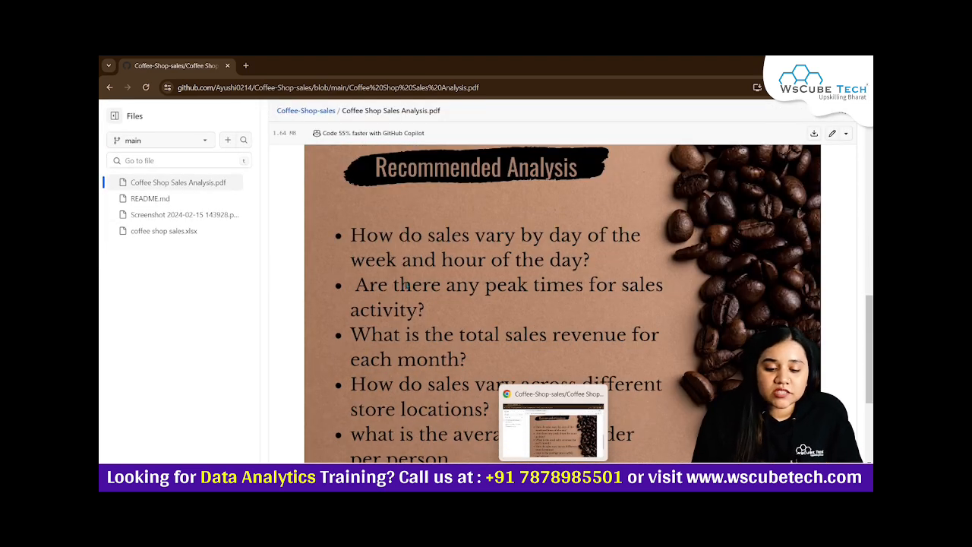
{"action": "scroll", "coordinate": [406, 286], "scroll_direction": "down", "scroll_amount": 1}
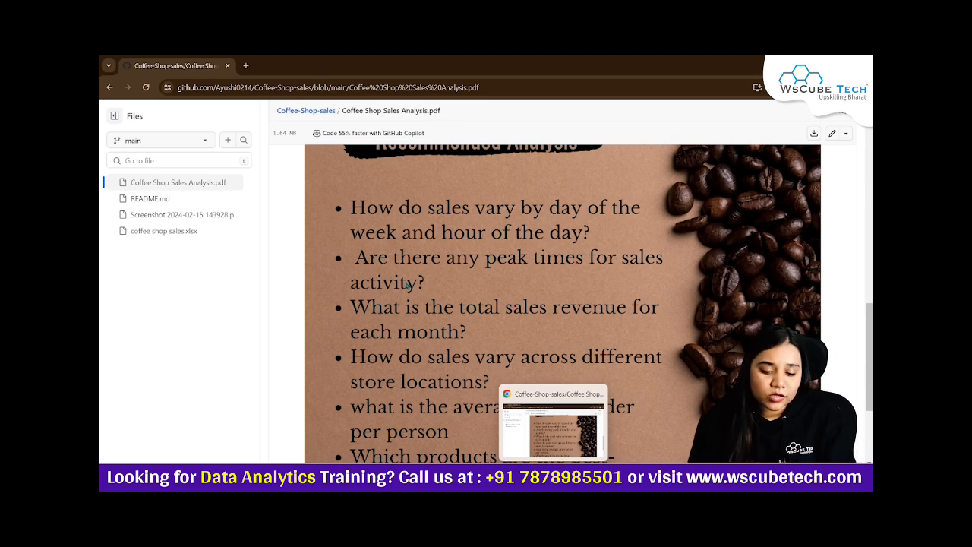
Start a new LinkedIn post with "Hello LinkedIn Community, I am excited to share new project on Coffee Shop Sales Analysis"
{"action": "left_click", "coordinate": [580, 477]}
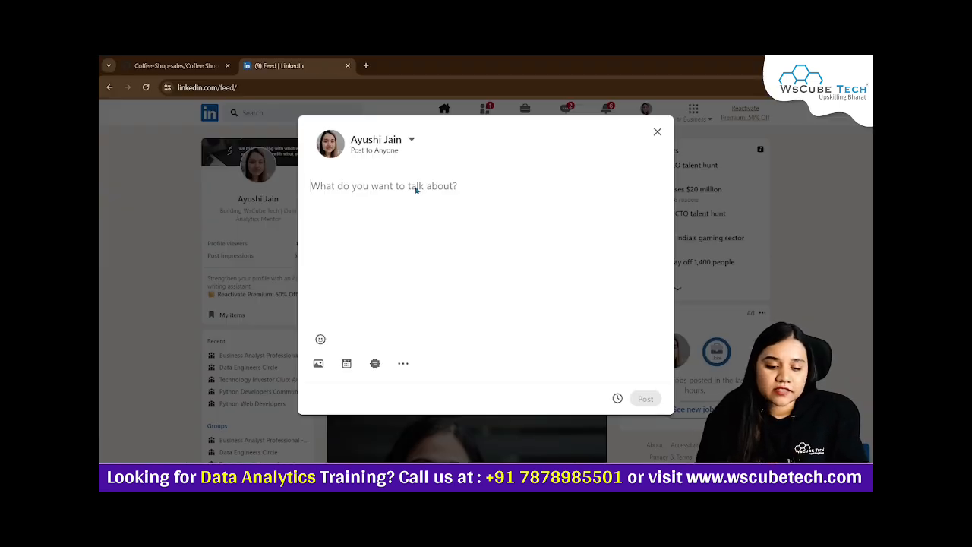
{"action": "type", "text": "He"}
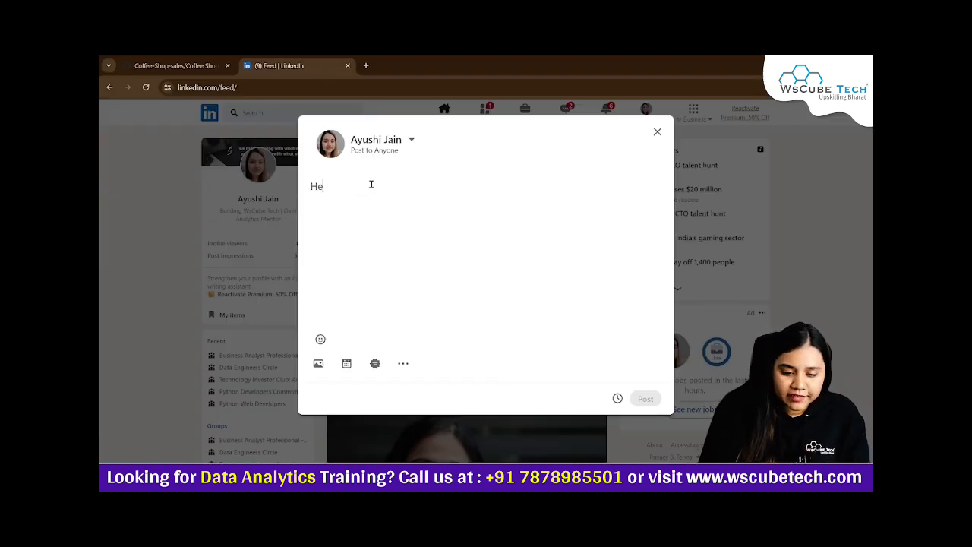
{"action": "type", "text": "llo Linked"}
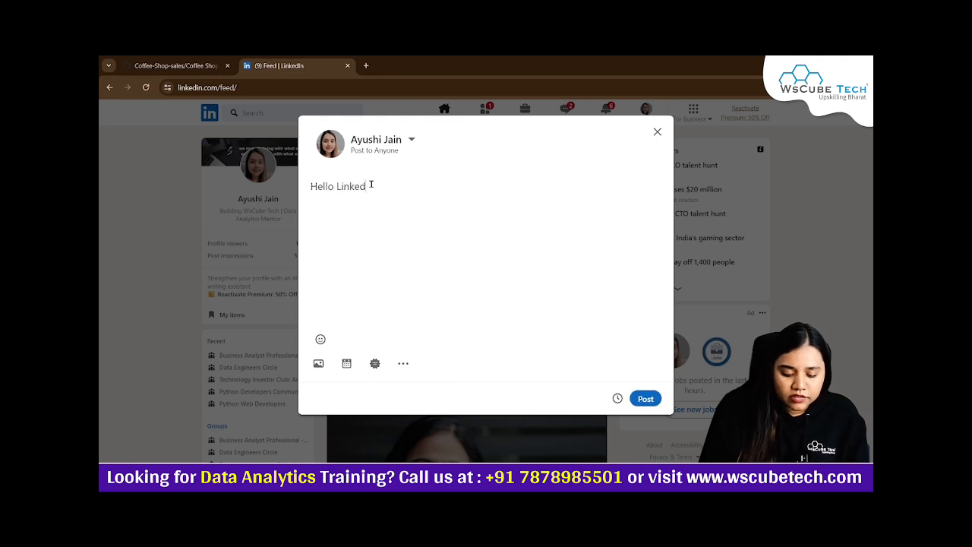
{"action": "type", "text": "In Commu"}
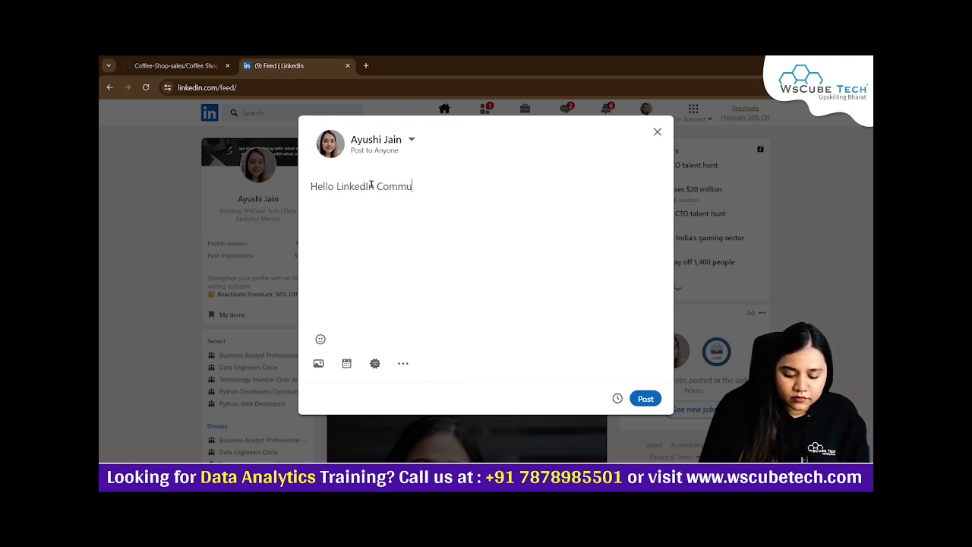
{"action": "type", "text": "nity, I am "}
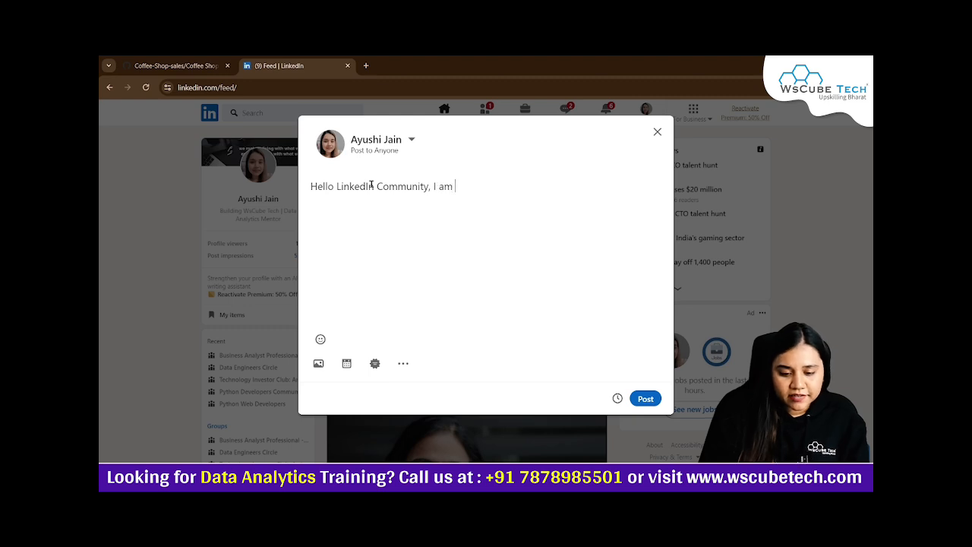
{"action": "type", "text": "excited "}
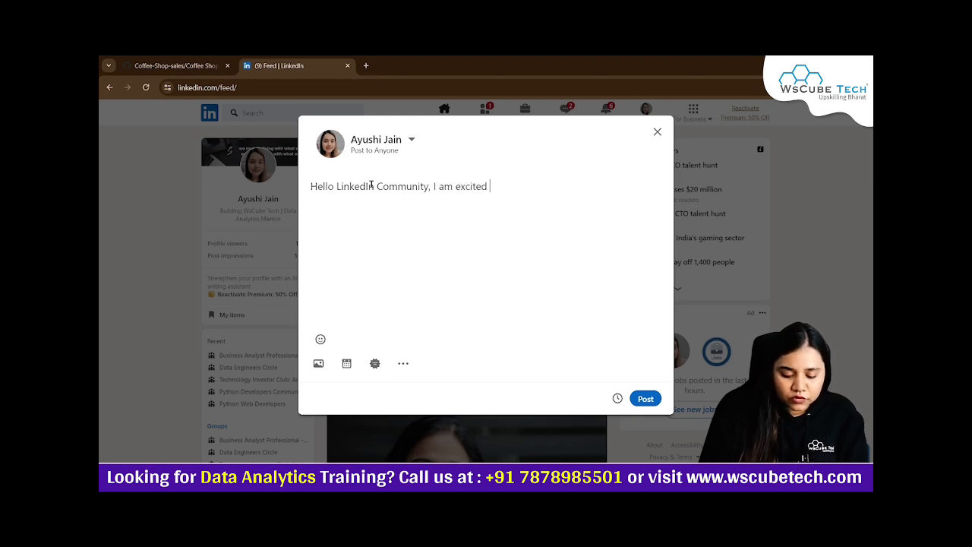
{"action": "type", "text": "to share new project s"}
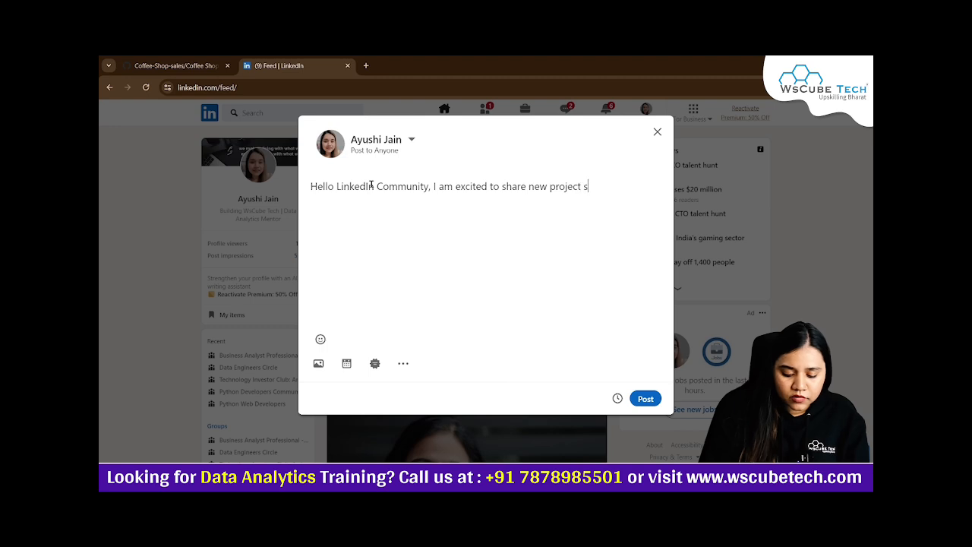
{"action": "key", "text": "BackSpace"}
{"action": "type", "text": "on C"}
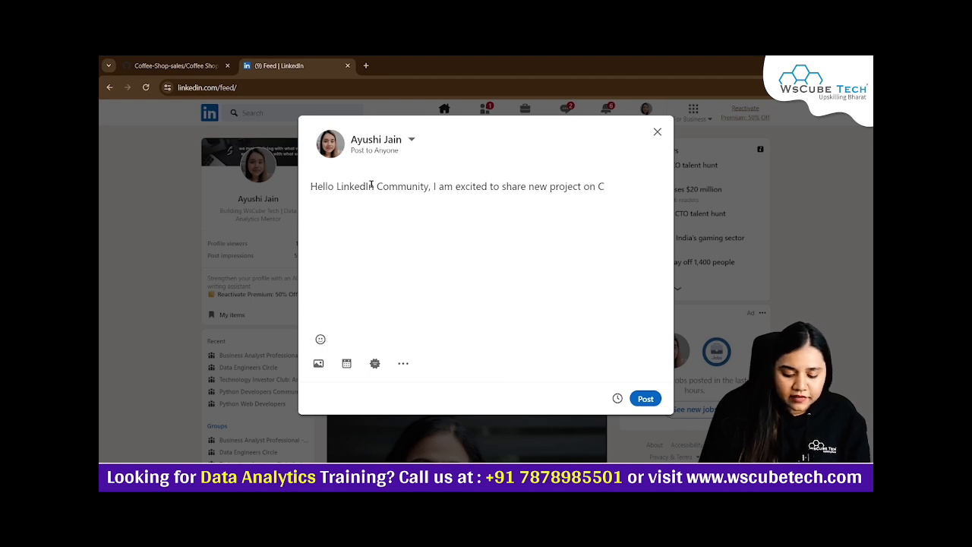
{"action": "type", "text": "offee"}
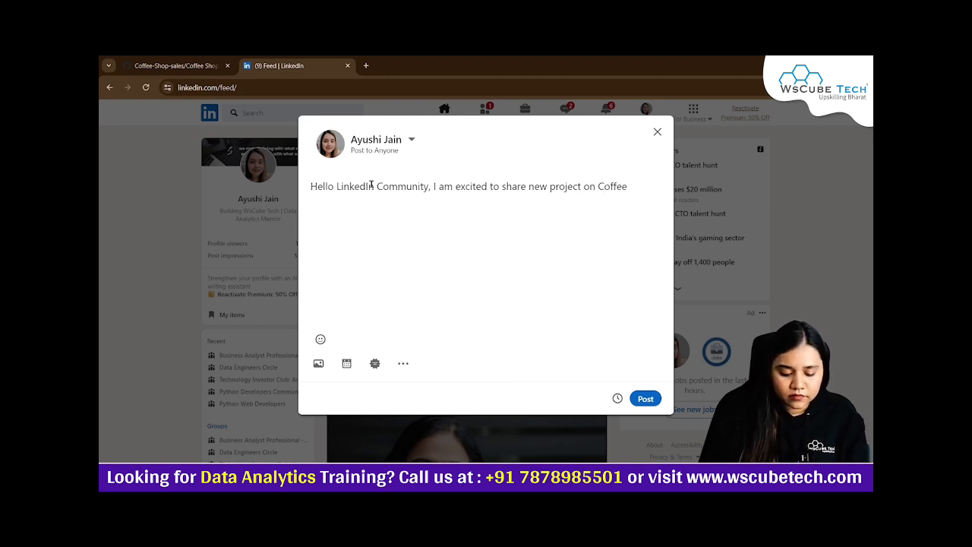
{"action": "type", "text": " Shop Sales "}
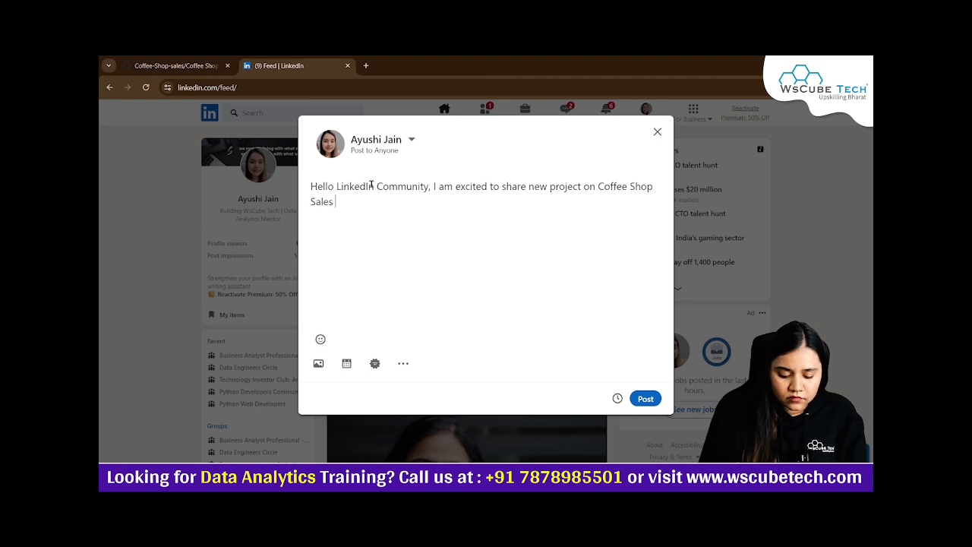
{"action": "type", "text": "Analysis"}
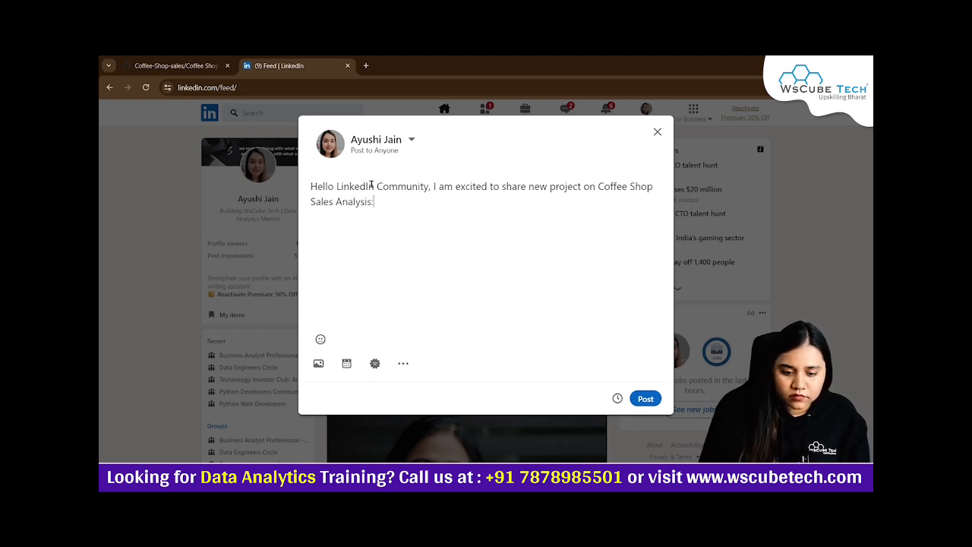
Continue the post's sentence after "Analysis" with "using MS Excel given by"
{"action": "type", "text": ". Using"}
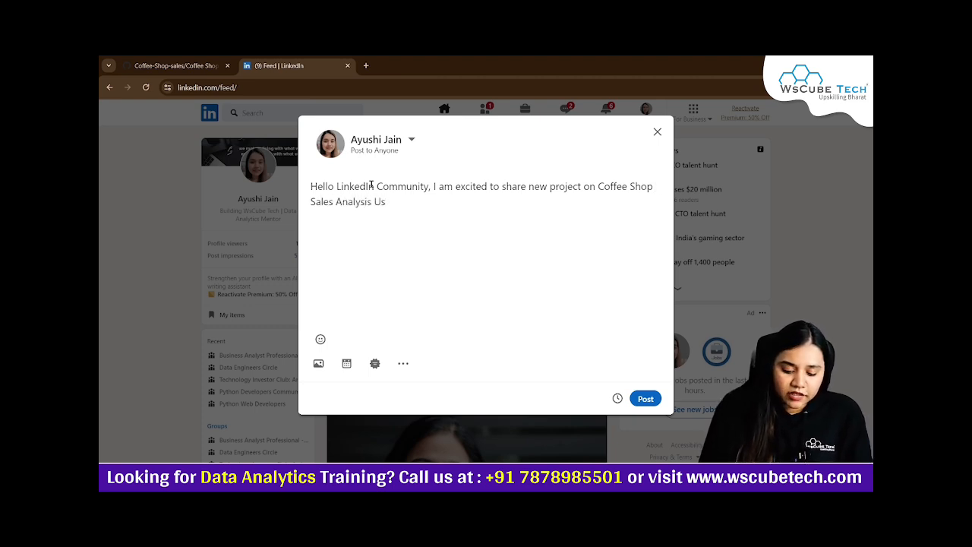
{"action": "key", "text": "BackSpace"}
{"action": "key", "text": "BackSpace"}
{"action": "key", "text": "BackSpace"}
{"action": "key", "text": "BackSpace"}
{"action": "key", "text": "BackSpace"}
{"action": "type", "text": "unsin"}
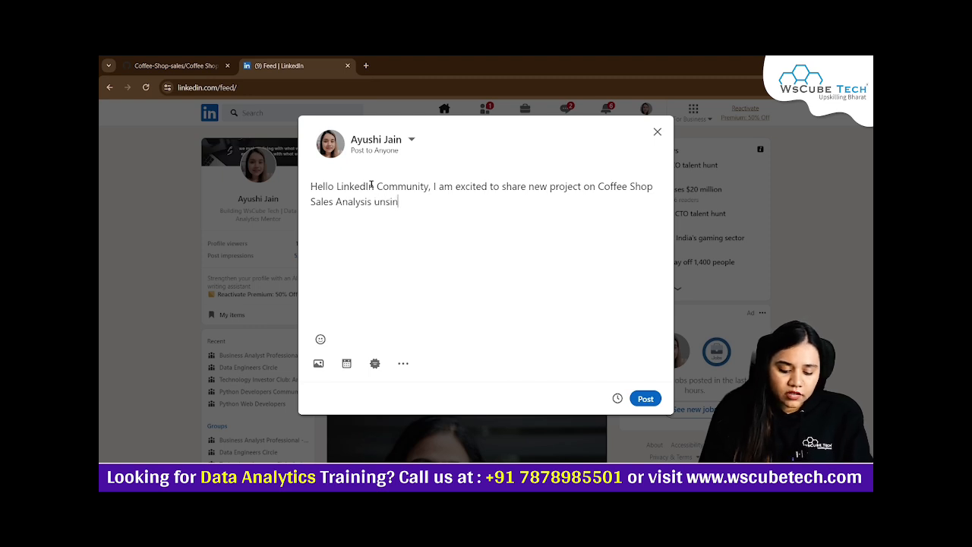
{"action": "type", "text": "g"}
{"action": "key", "text": "BackSpace"}
{"action": "key", "text": "BackSpace"}
{"action": "key", "text": "BackSpace"}
{"action": "type", "text": "sing MS "}
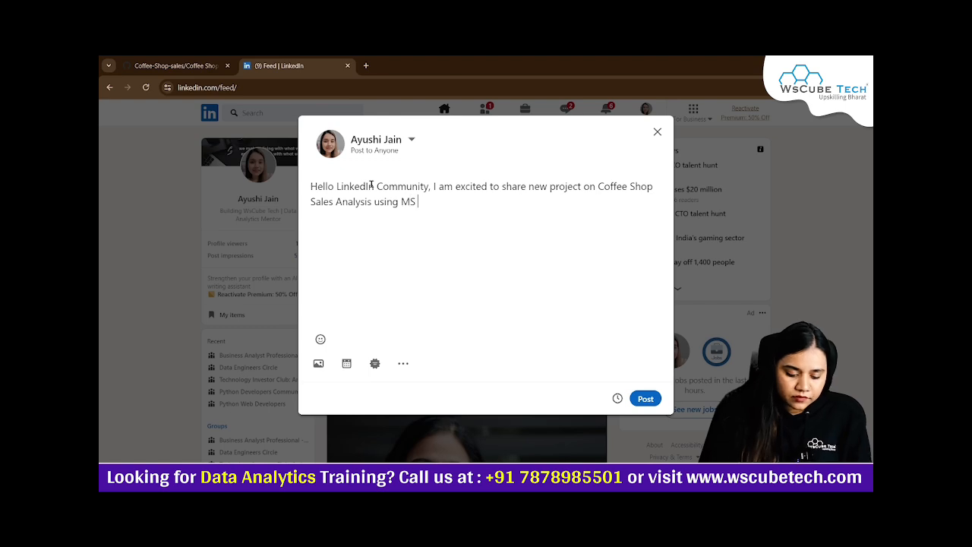
{"action": "type", "text": "Excelgiven by"}
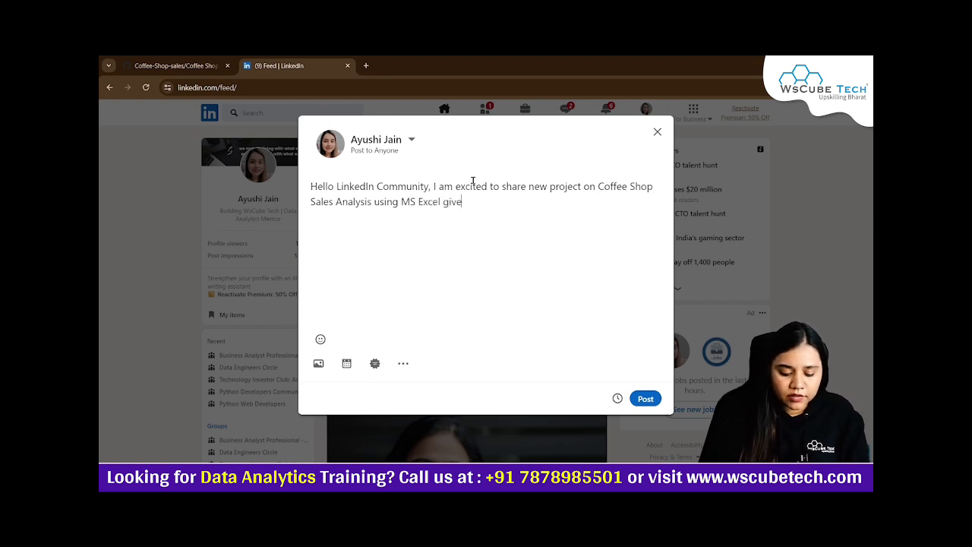
{"action": "key", "text": "BackSpace"}
{"action": "key", "text": "BackSpace"}
{"action": "key", "text": "BackSpace"}
{"action": "type", "text": "by "}
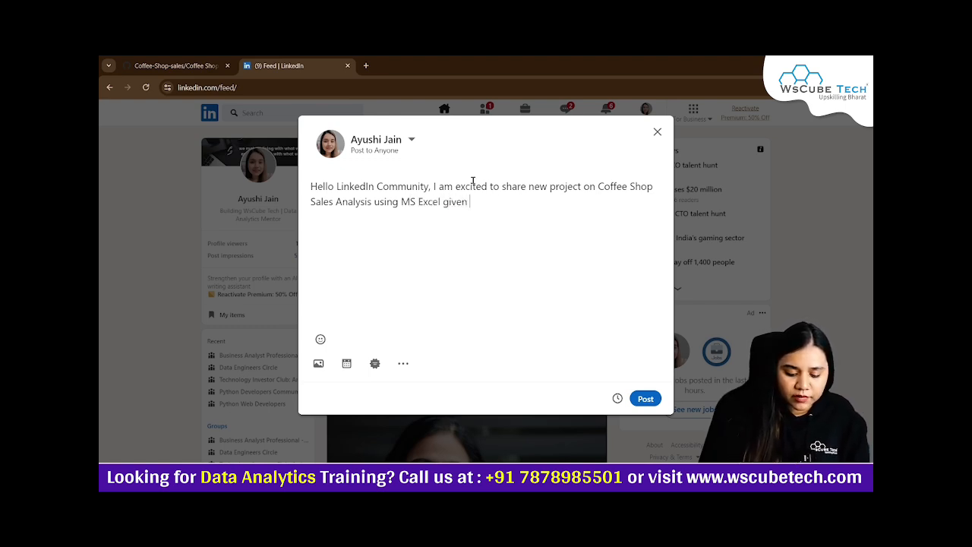
Finish the post's sentence by tagging WsCube Tech and the mentor's profile, joined by "and"
{"action": "type", "text": "@Ws"}
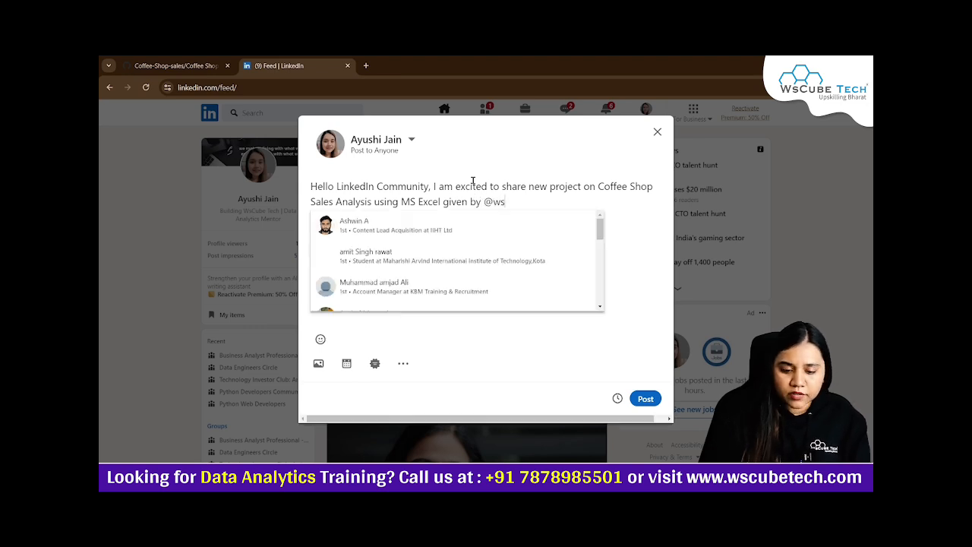
{"action": "left_click", "coordinate": [440, 230]}
{"action": "type", "text": "and"}
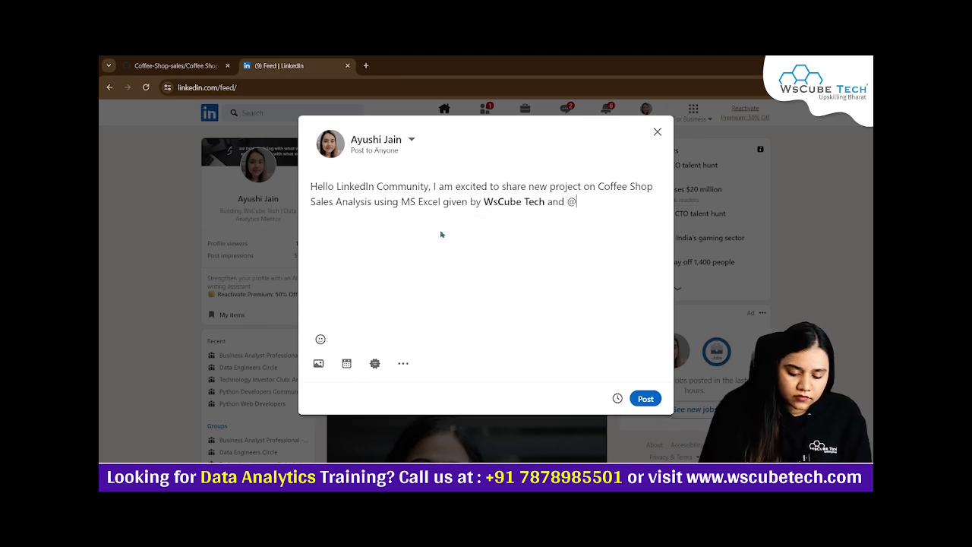
{"action": "type", "text": " @ayushi"}
{"action": "left_click", "coordinate": [426, 231]}
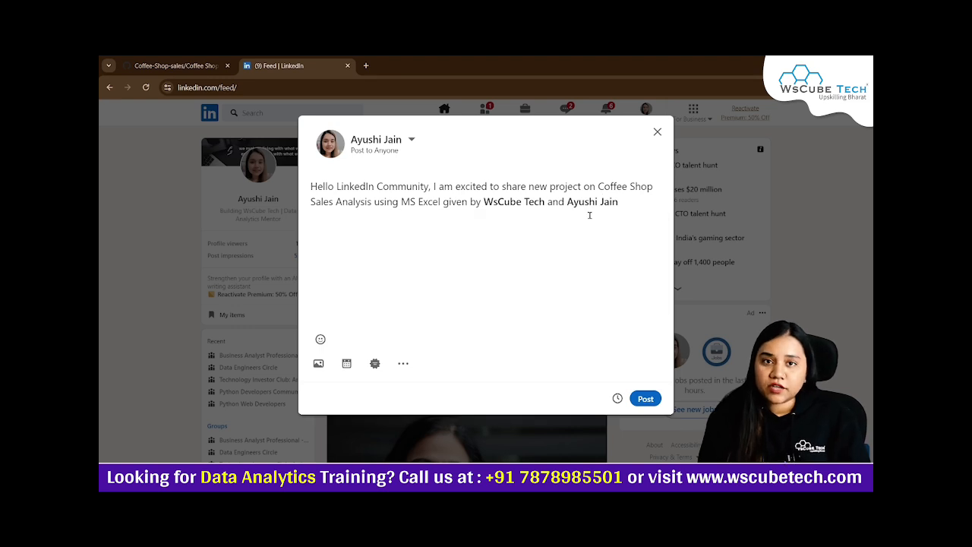